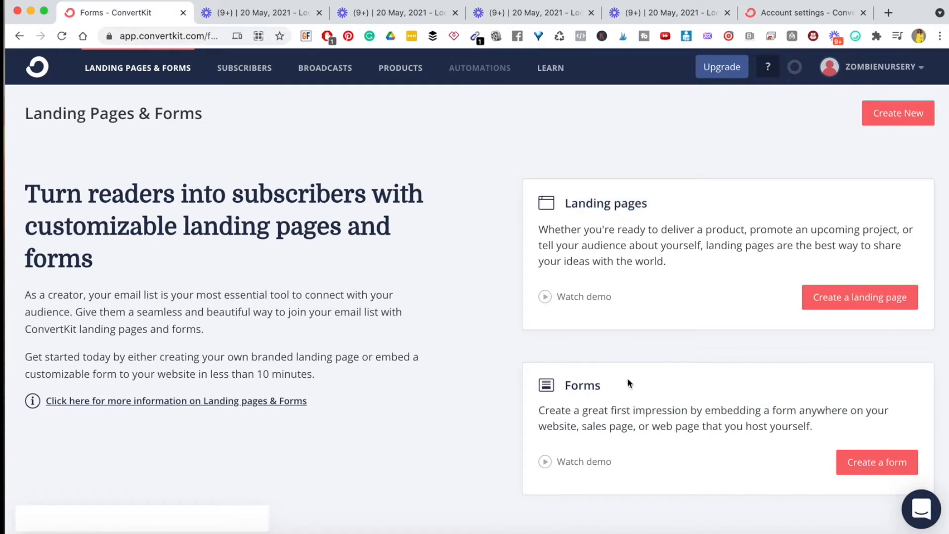
Create a new form with the Inline display format, based on the Clare template
{"action": "left_click", "coordinate": [875, 471]}
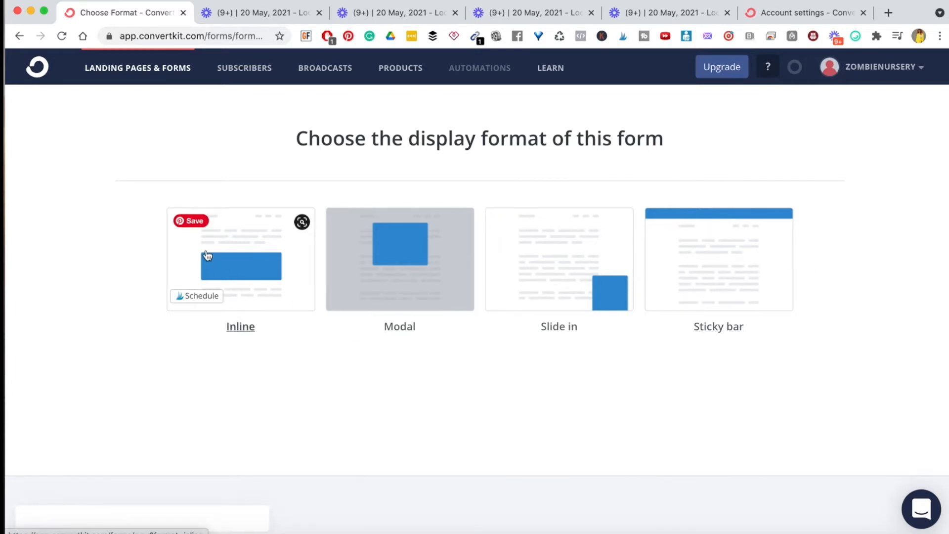
{"action": "left_click", "coordinate": [227, 264]}
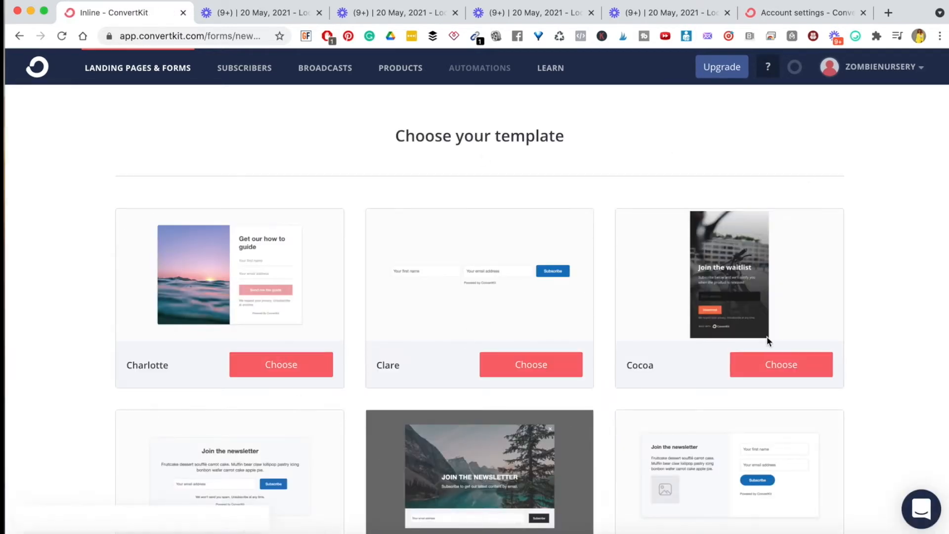
{"action": "scroll", "coordinate": [910, 379], "scroll_direction": "down", "scroll_amount": 3}
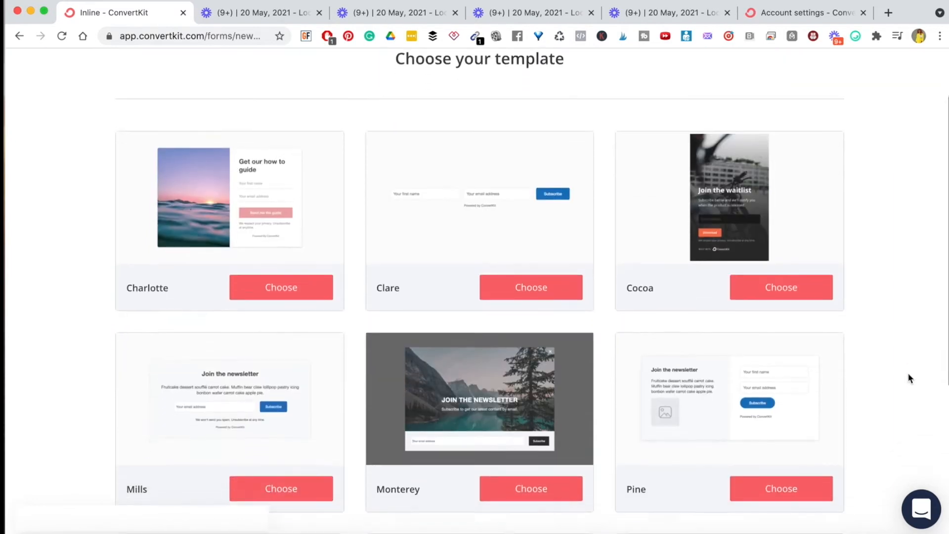
{"action": "scroll", "coordinate": [910, 379], "scroll_direction": "up", "scroll_amount": 2}
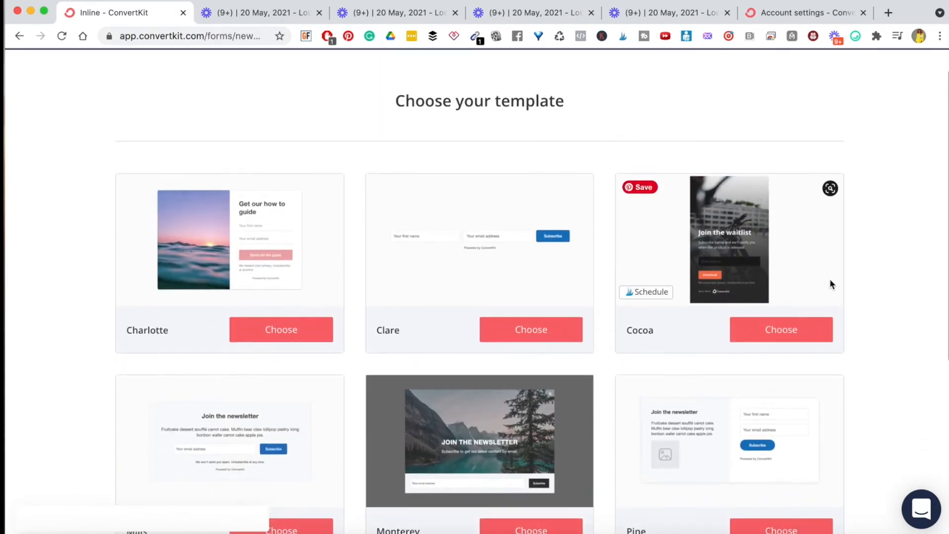
{"action": "scroll", "coordinate": [905, 329], "scroll_direction": "down", "scroll_amount": 3}
{"action": "scroll", "coordinate": [904, 326], "scroll_direction": "down", "scroll_amount": 5}
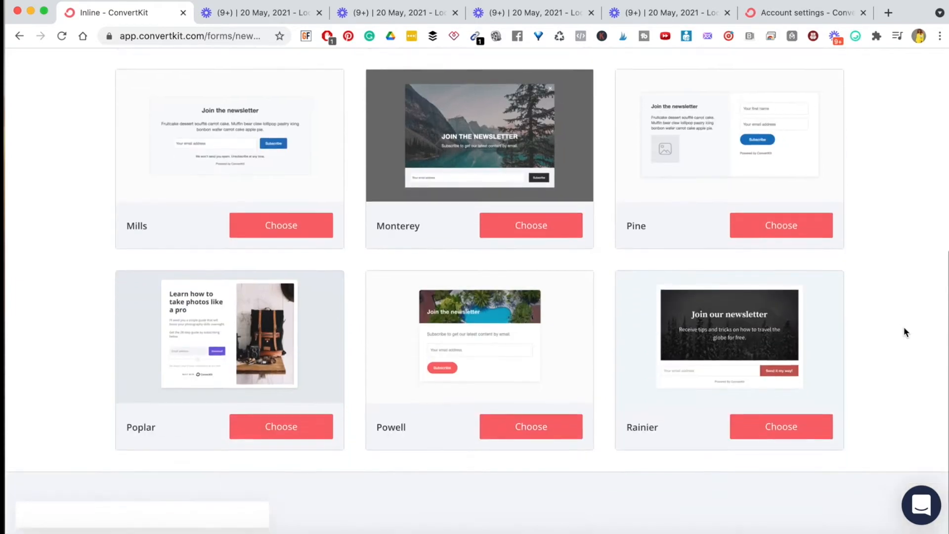
{"action": "scroll", "coordinate": [896, 224], "scroll_direction": "up", "scroll_amount": 8}
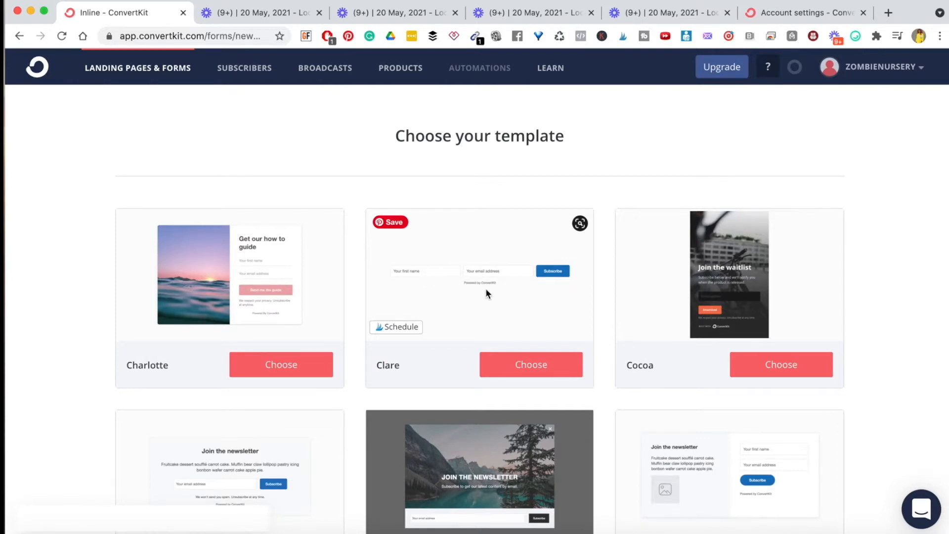
{"action": "double_click", "coordinate": [382, 365]}
{"action": "left_click", "coordinate": [532, 371]}
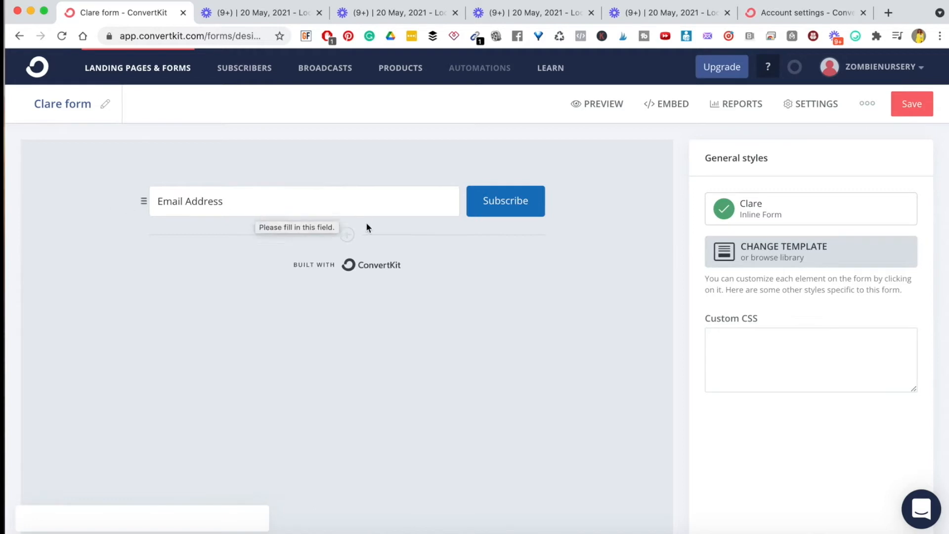
Add a First Name custom field to the form and place it before the Email Address field
{"action": "left_click", "coordinate": [346, 235]}
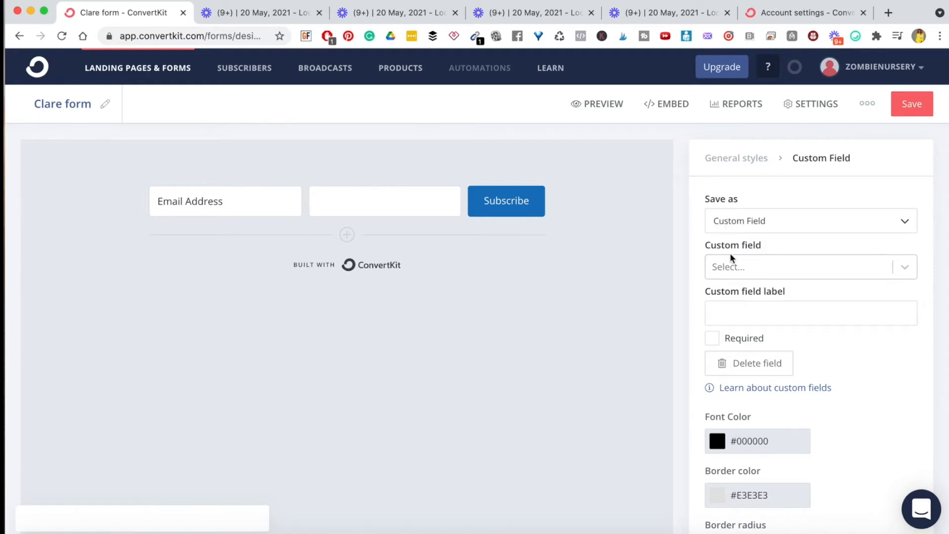
{"action": "left_click", "coordinate": [906, 222]}
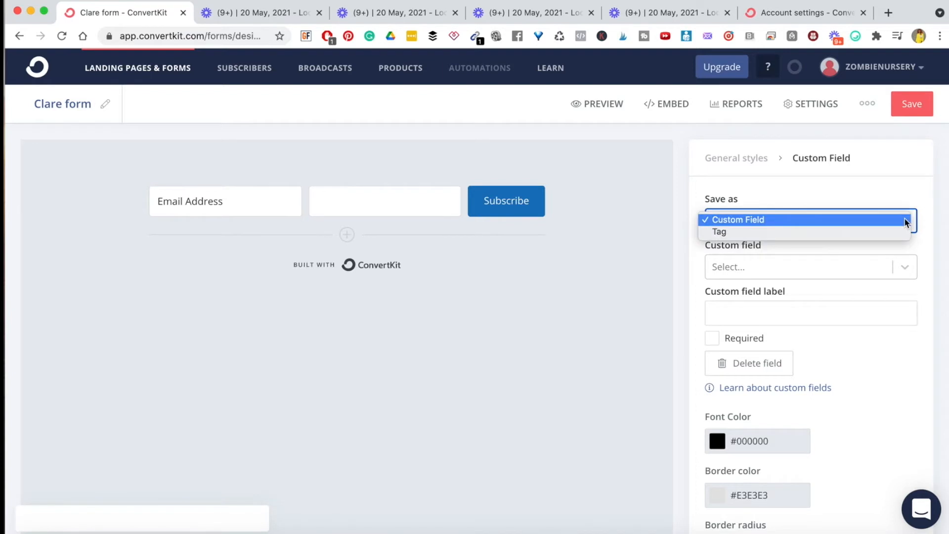
{"action": "left_click", "coordinate": [906, 221]}
{"action": "left_click", "coordinate": [907, 273]}
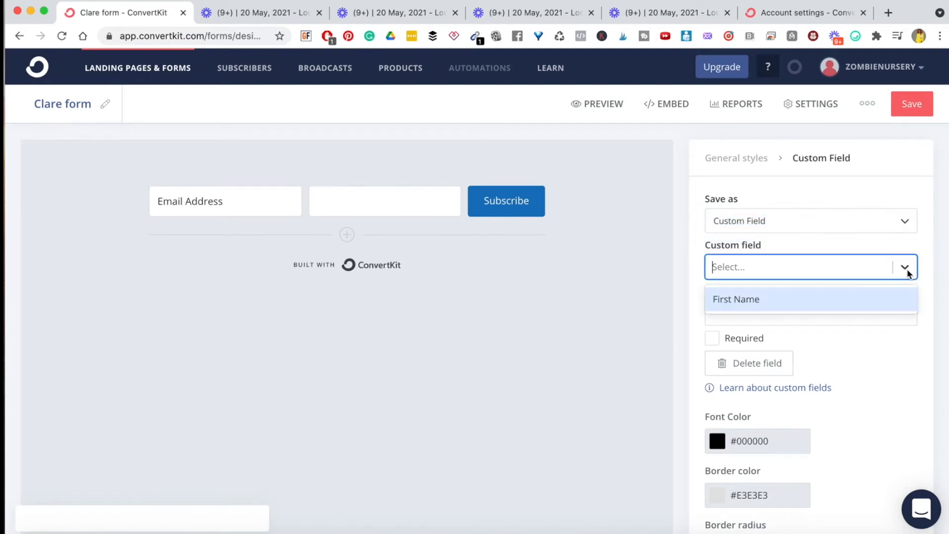
{"action": "left_click", "coordinate": [795, 306]}
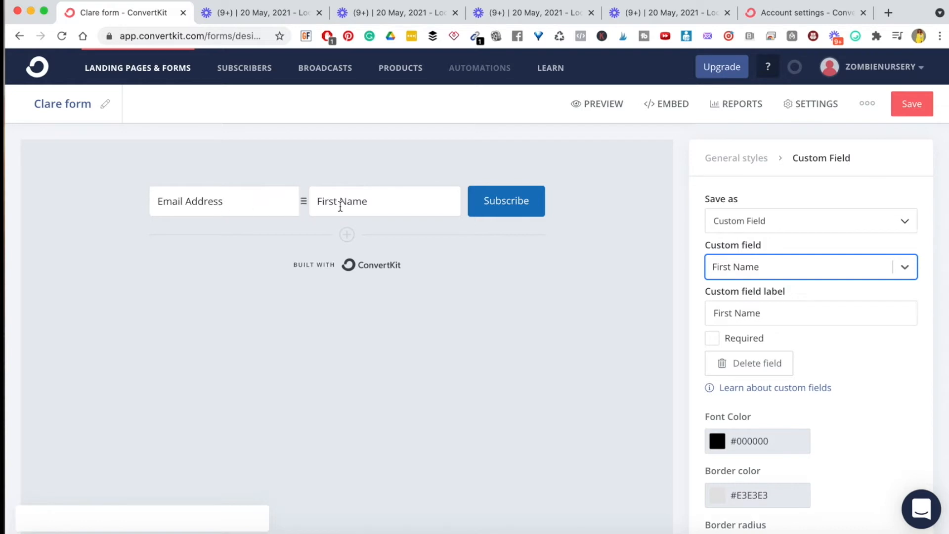
{"action": "left_click_drag", "start_coordinate": [305, 202], "coordinate": [178, 202]}
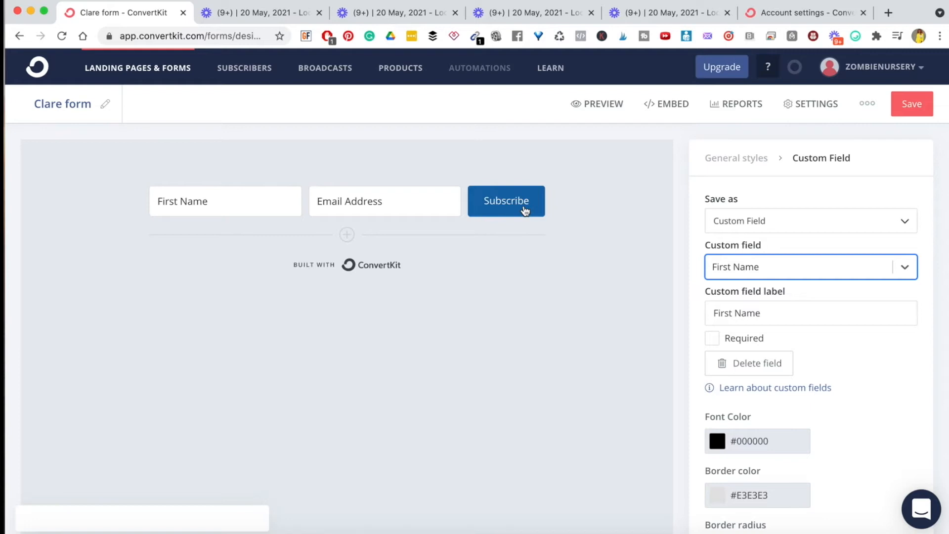
Change the Subscribe button's label to DOWNLOAD
{"action": "left_click", "coordinate": [490, 202]}
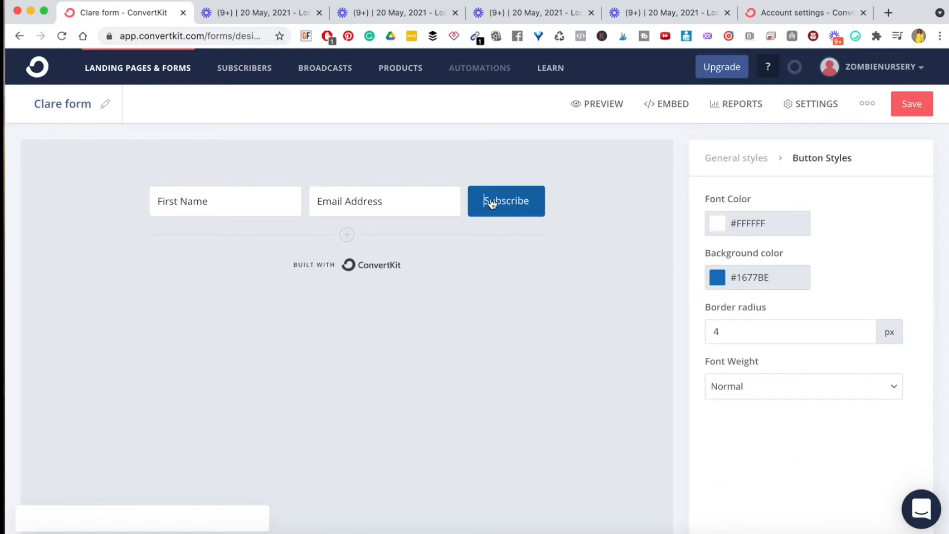
{"action": "double_click", "coordinate": [491, 202]}
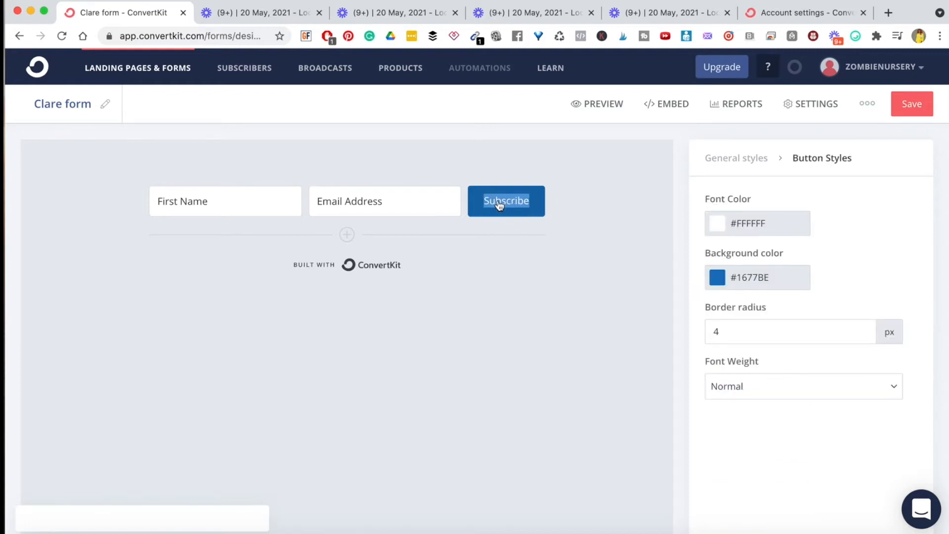
{"action": "type", "text": "DOWN"}
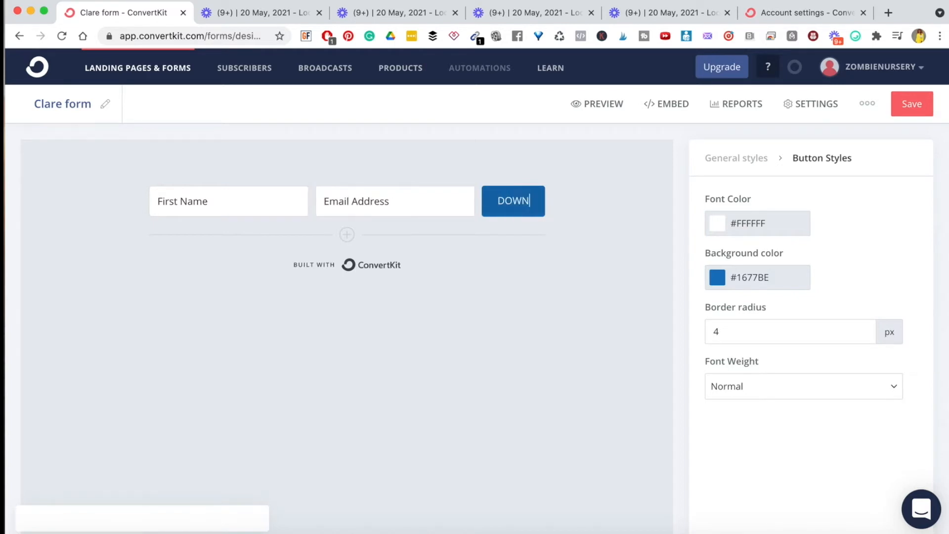
{"action": "type", "text": "LOAD"}
{"action": "left_click", "coordinate": [561, 281]}
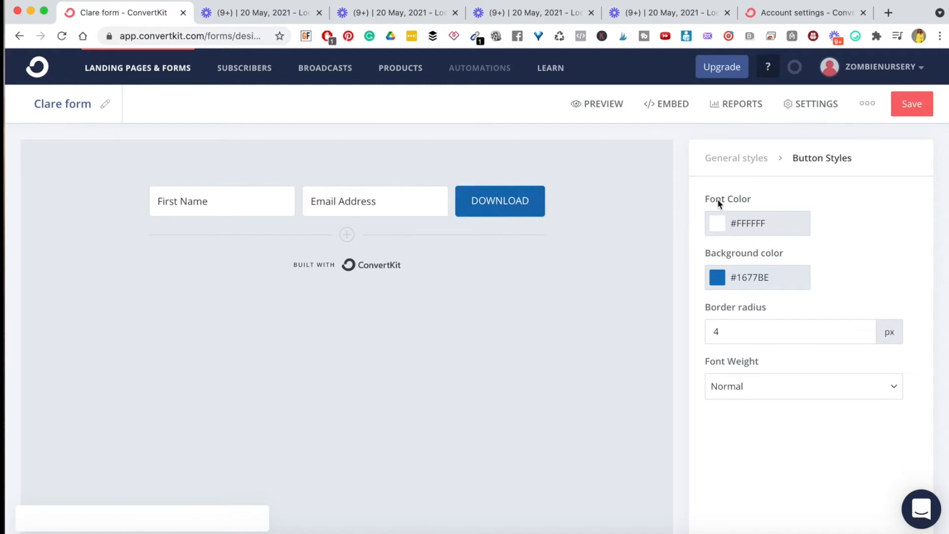
Set the DOWNLOAD button's background color to pink, #DF53CC
{"action": "left_click", "coordinate": [716, 288]}
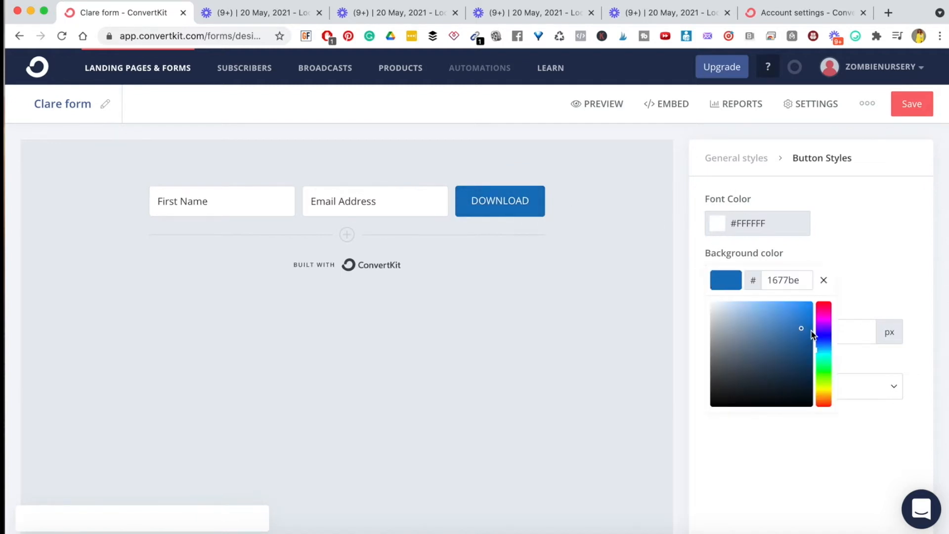
{"action": "left_click", "coordinate": [823, 319]}
{"action": "left_click_drag", "start_coordinate": [797, 318], "coordinate": [778, 337]}
{"action": "left_click", "coordinate": [777, 310]}
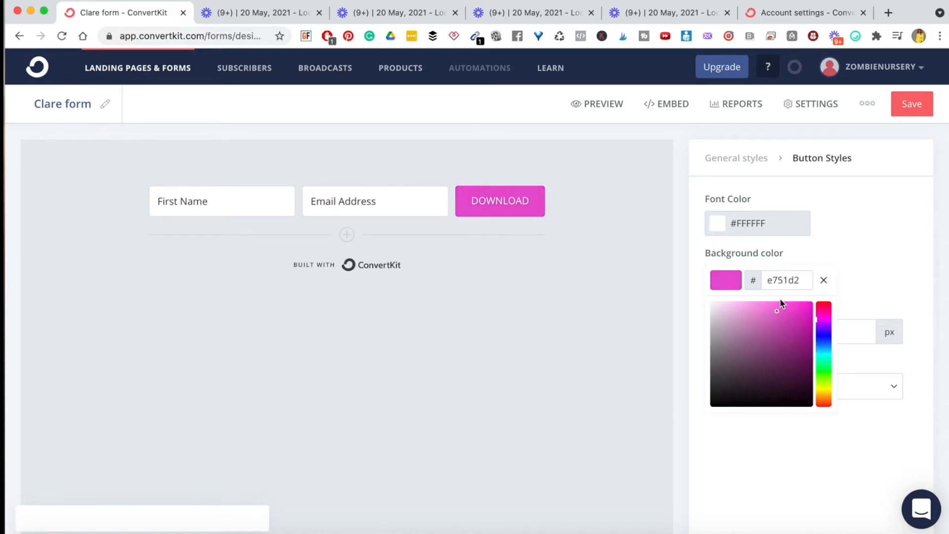
{"action": "left_click_drag", "start_coordinate": [788, 312], "coordinate": [777, 317]}
{"action": "left_click", "coordinate": [785, 319]}
{"action": "left_click", "coordinate": [603, 316]}
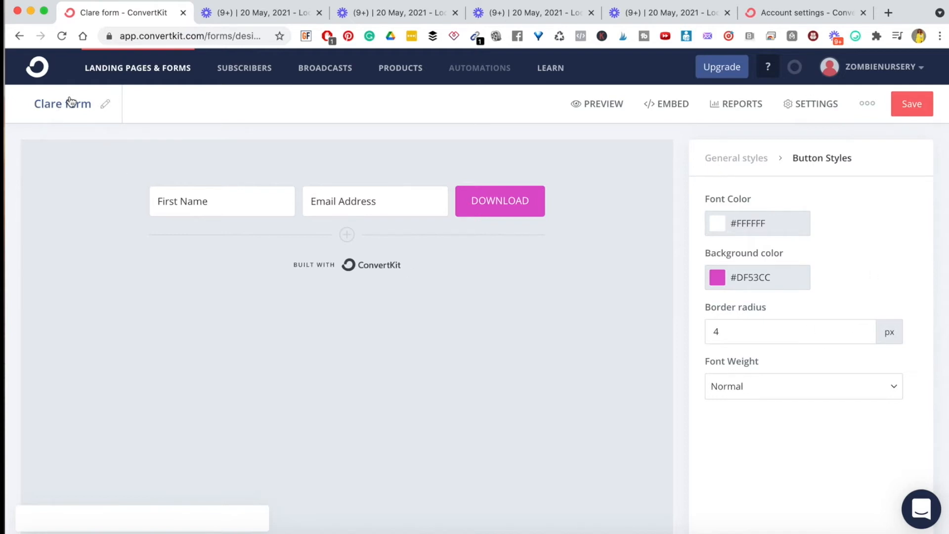
Rename the form as Facebook Ads Checklist
{"action": "left_click", "coordinate": [103, 106]}
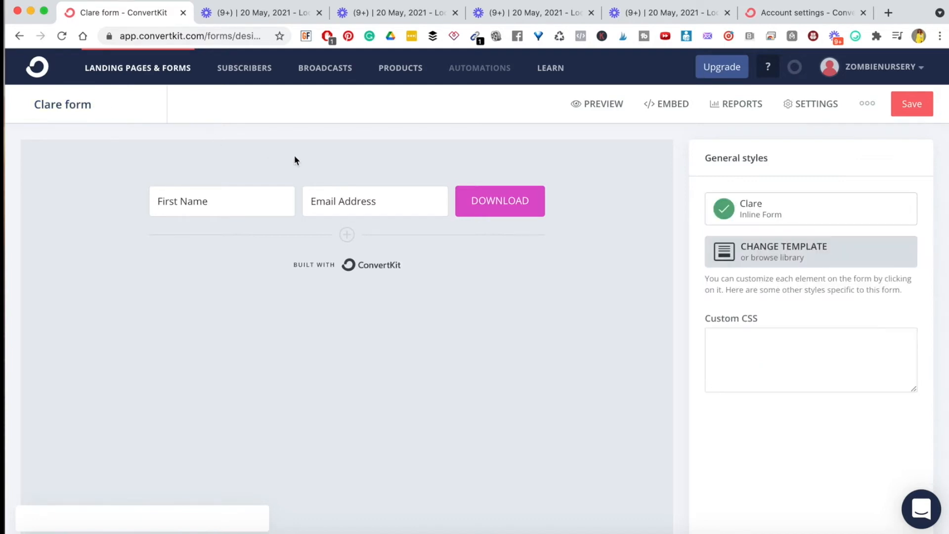
{"action": "triple_click", "coordinate": [69, 109]}
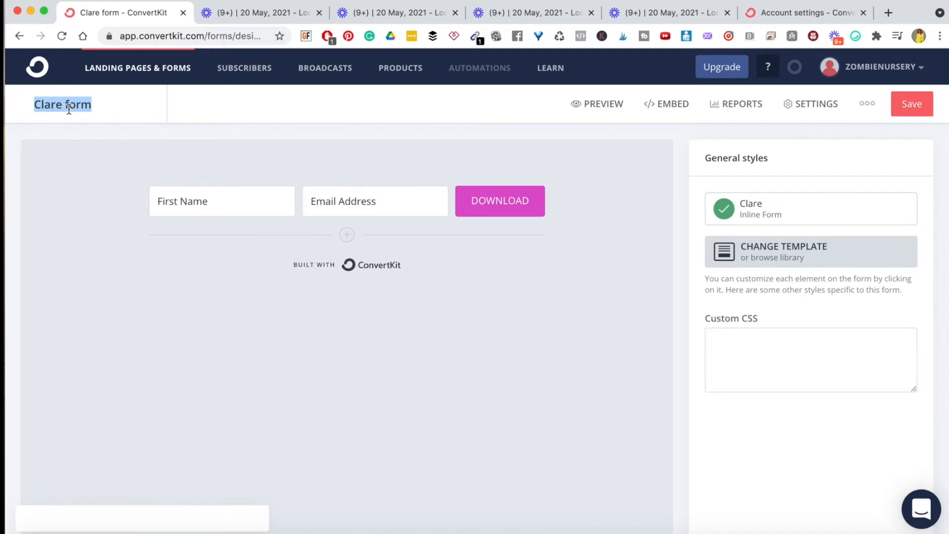
{"action": "type", "text": "Face"}
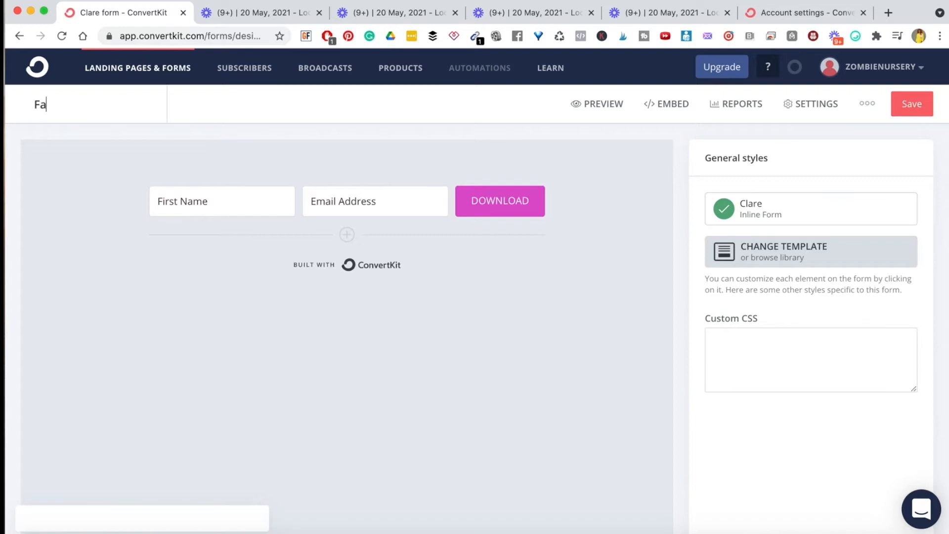
{"action": "type", "text": "Ads "}
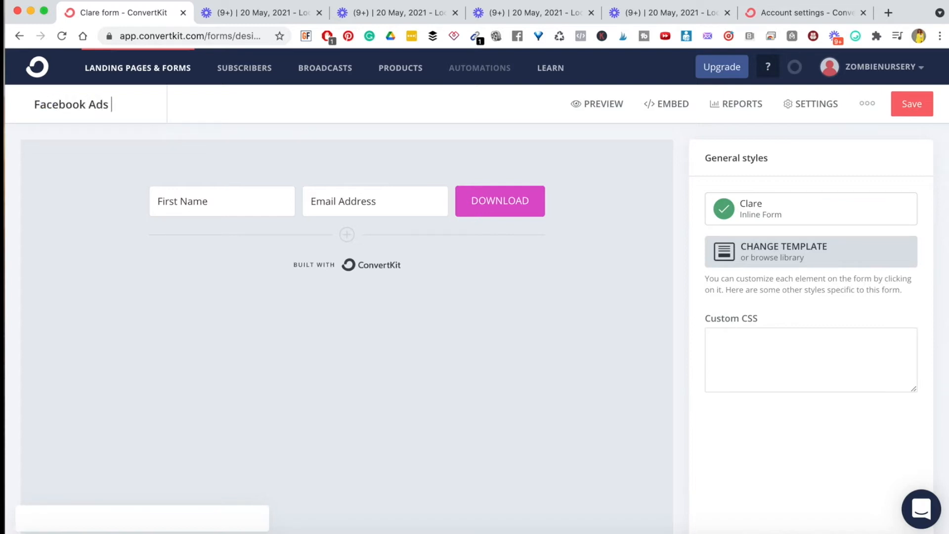
{"action": "type", "text": "Checklist"}
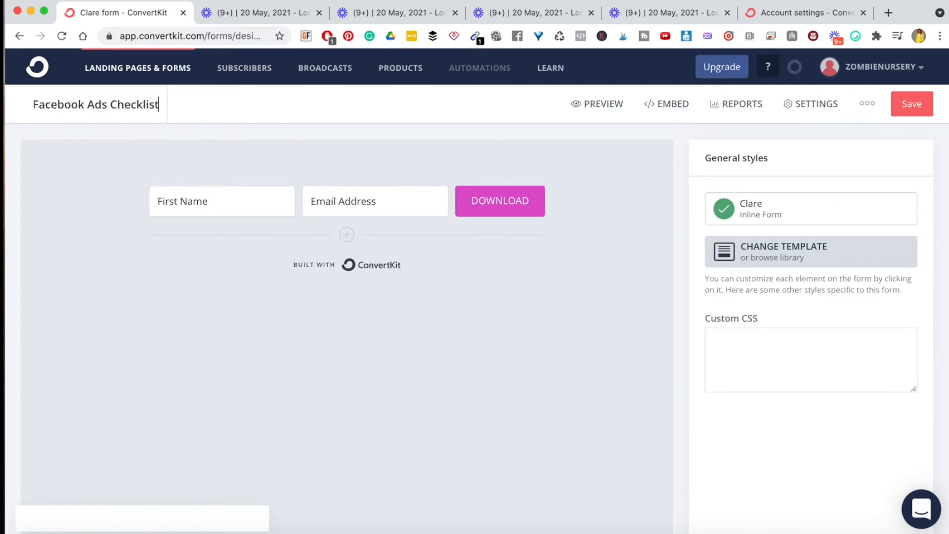
{"action": "key", "text": "Return"}
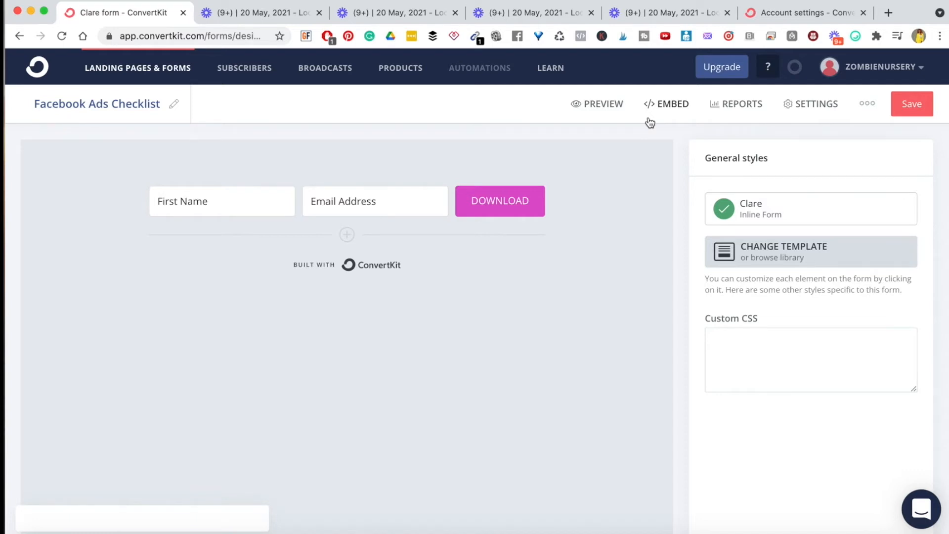
View the form's reports, including visitors, subscribers and conversion rate, and return to its content editor
{"action": "left_click", "coordinate": [738, 104]}
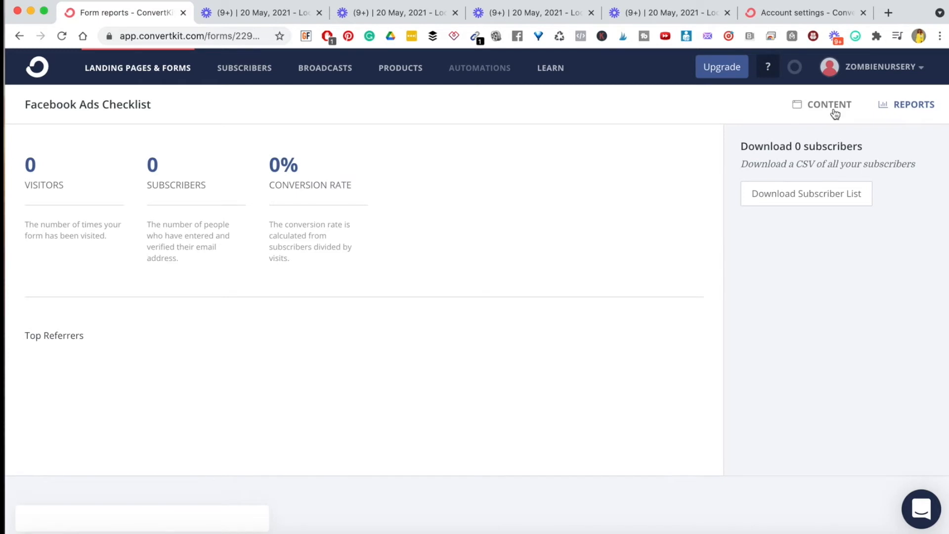
{"action": "left_click", "coordinate": [829, 105]}
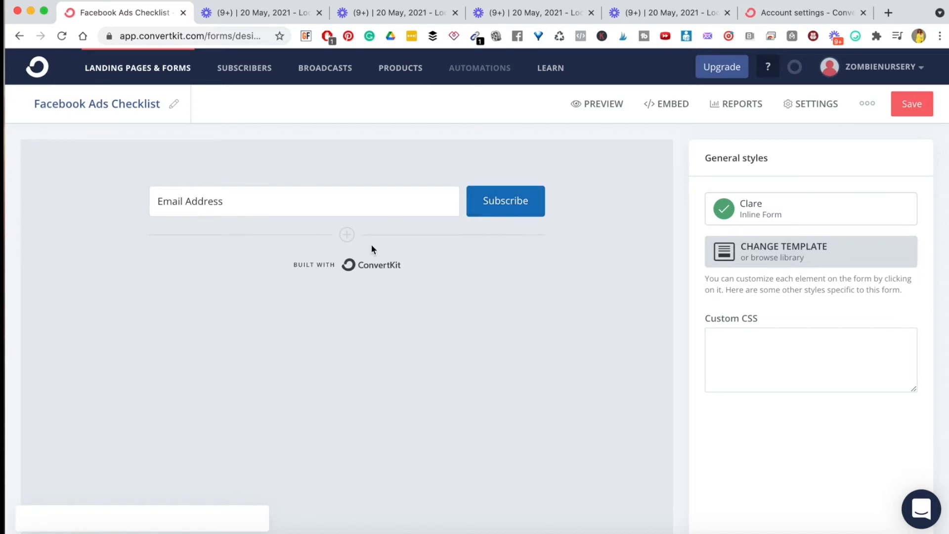
Insert a custom field saved as First Name and move it ahead of the Email Address field
{"action": "left_click", "coordinate": [344, 238]}
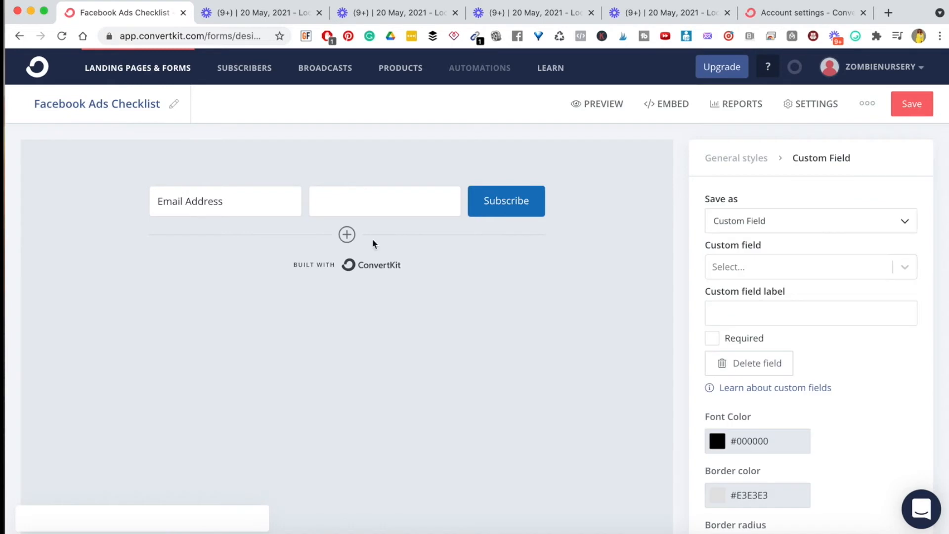
{"action": "left_click", "coordinate": [907, 270]}
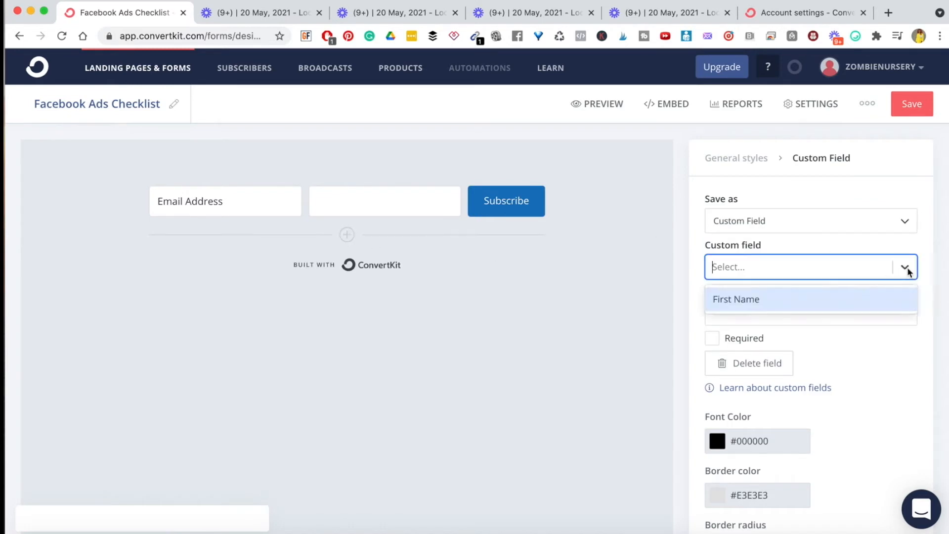
{"action": "left_click", "coordinate": [783, 299]}
{"action": "left_click_drag", "start_coordinate": [306, 203], "coordinate": [143, 206]}
Replace the Subscribe button's text with DOWNLOAD
{"action": "left_click", "coordinate": [507, 202]}
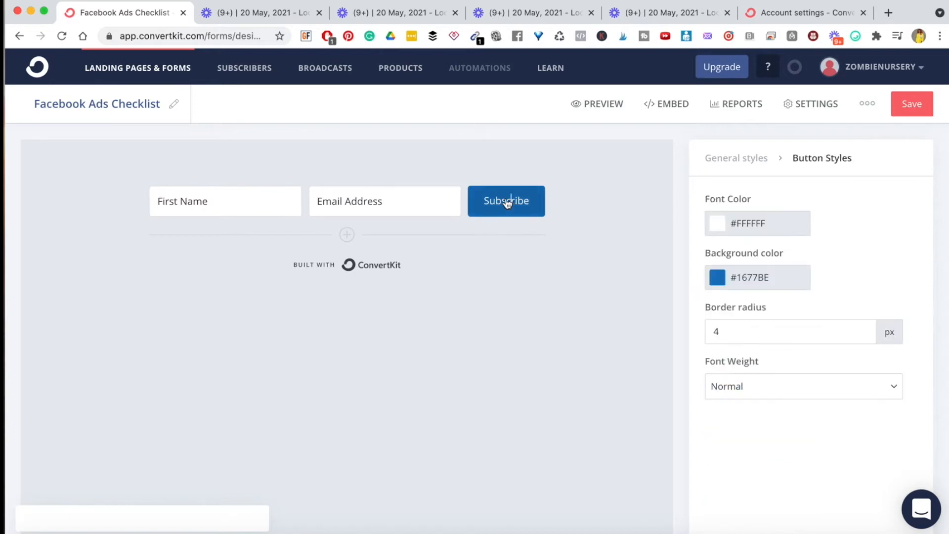
{"action": "double_click", "coordinate": [497, 202]}
{"action": "type", "text": "DOW"}
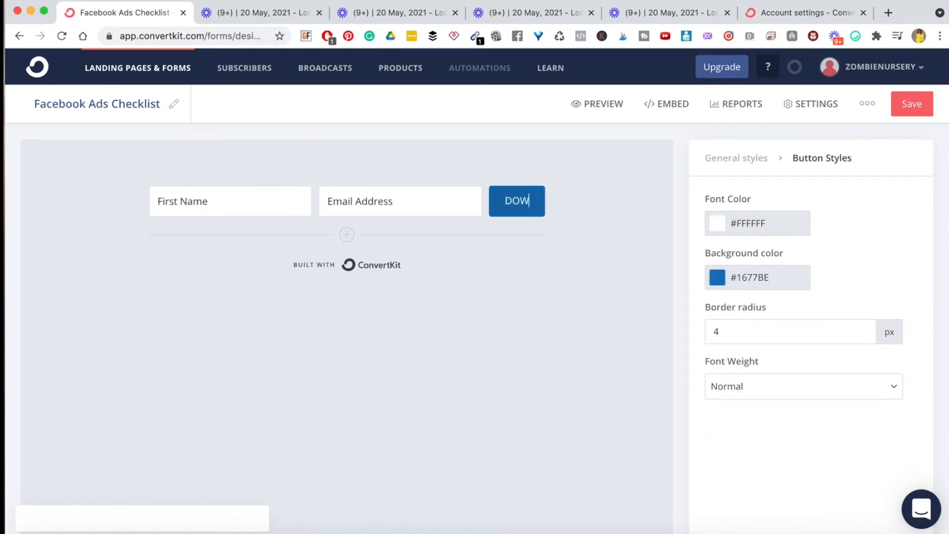
{"action": "type", "text": "NLOAD"}
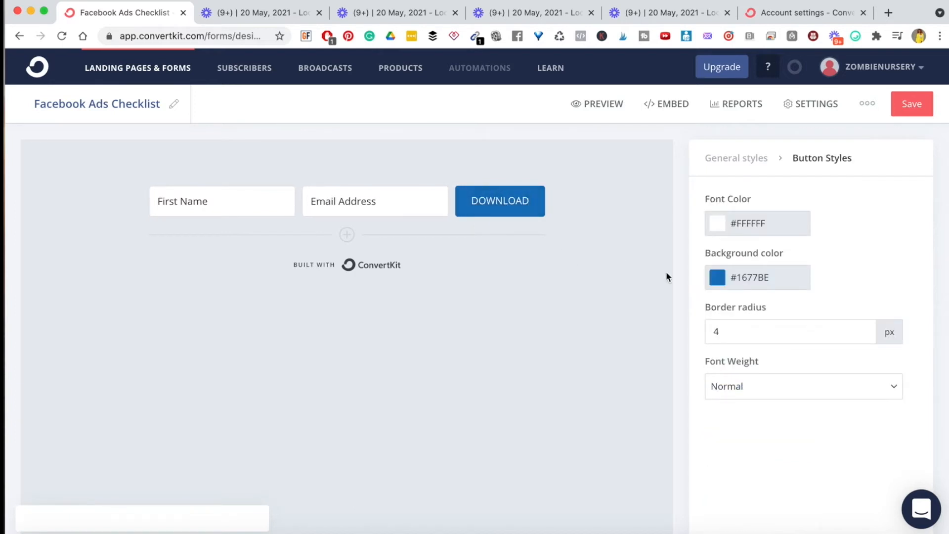
Set the DOWNLOAD button's background colour to pink #F139D8 and save the form
{"action": "left_click", "coordinate": [717, 277]}
{"action": "left_click", "coordinate": [828, 324]}
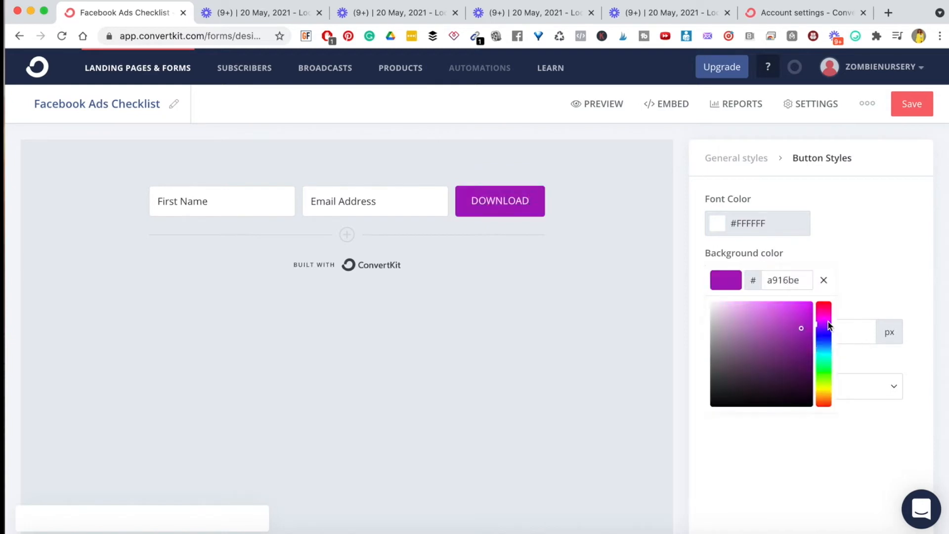
{"action": "left_click", "coordinate": [800, 314]}
{"action": "left_click", "coordinate": [787, 329]}
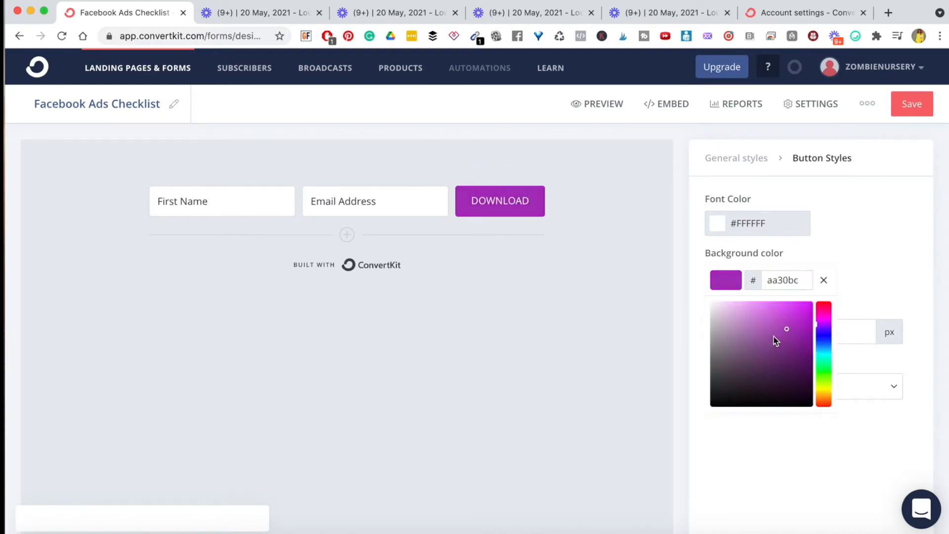
{"action": "left_click", "coordinate": [820, 321]}
{"action": "left_click", "coordinate": [790, 310]}
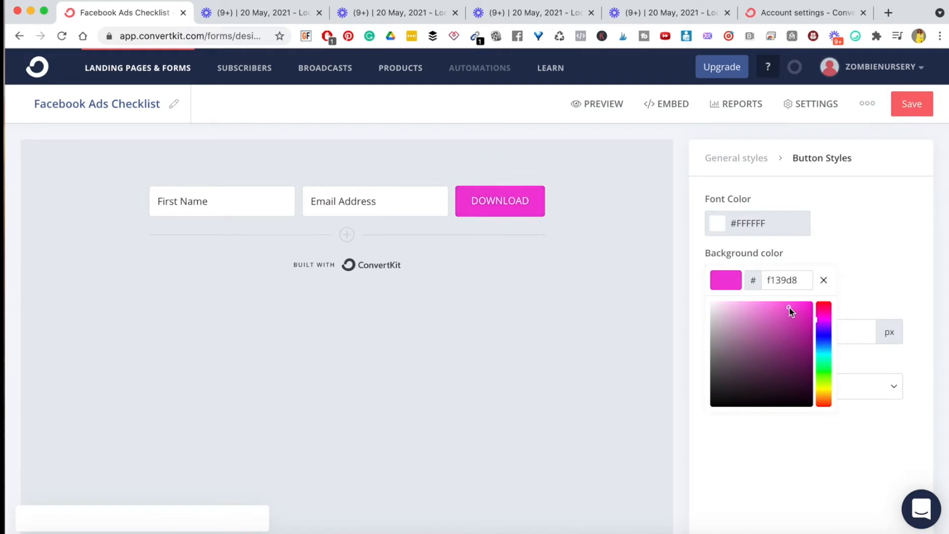
{"action": "left_click", "coordinate": [570, 334]}
{"action": "left_click", "coordinate": [912, 102]}
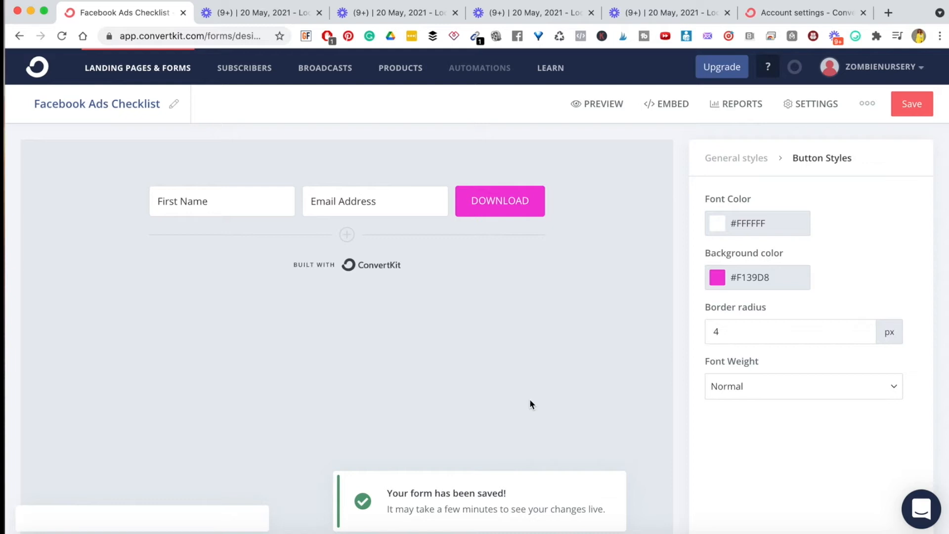
Open the form settings and compare redirecting subscribers to an external page with showing a success message, keeping the success message selected
{"action": "left_click", "coordinate": [810, 104]}
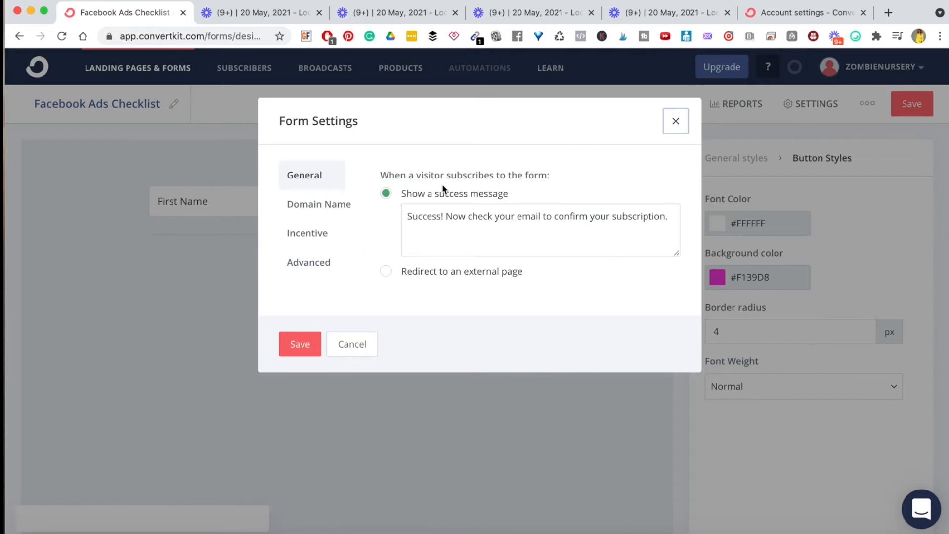
{"action": "double_click", "coordinate": [392, 176]}
{"action": "triple_click", "coordinate": [392, 176]}
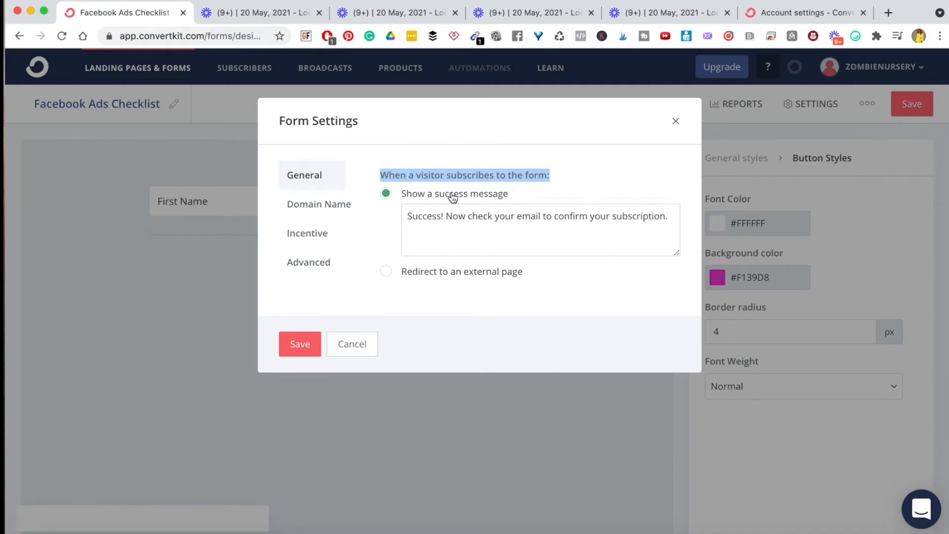
{"action": "left_click", "coordinate": [386, 273]}
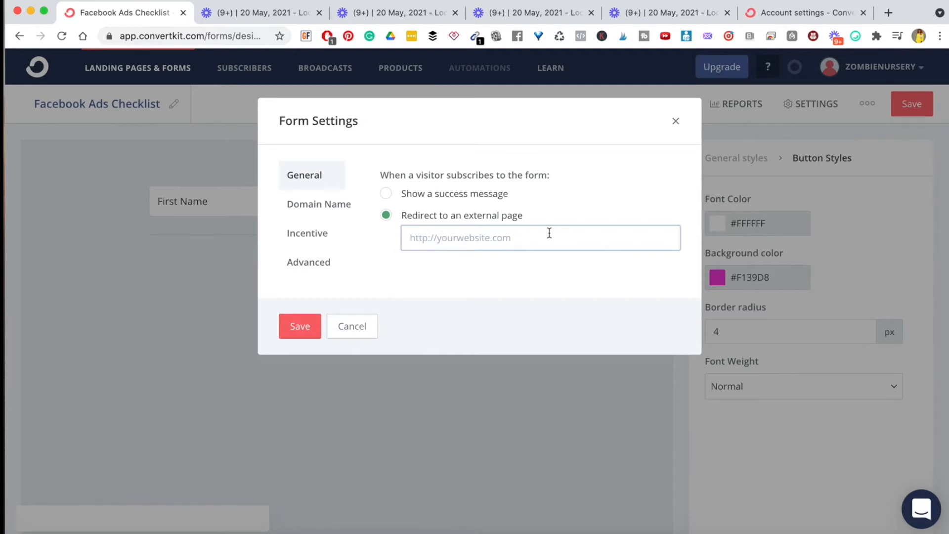
{"action": "left_click", "coordinate": [387, 194]}
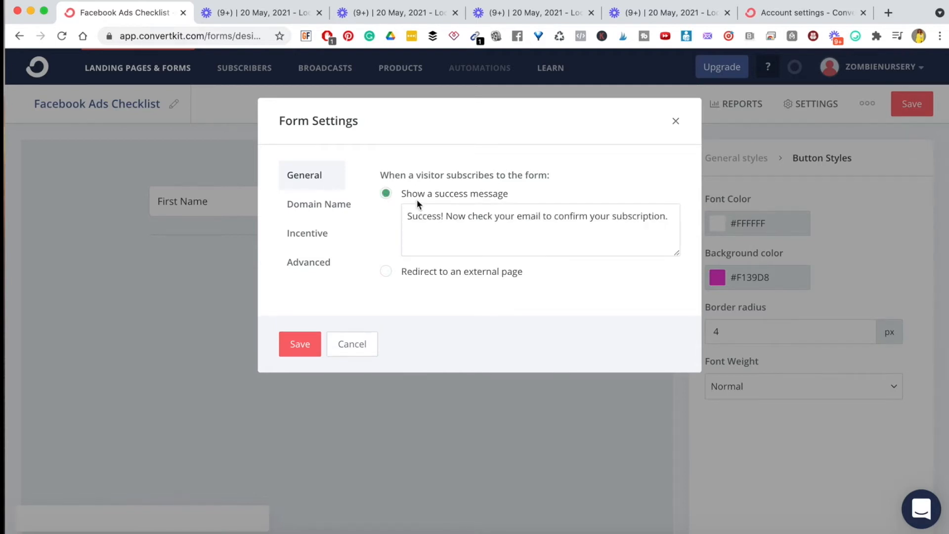
Insert "Hey, you've got it! I've sent checklist to your email" as a separate paragraph ahead of the existing success message text
{"action": "triple_click", "coordinate": [441, 218]}
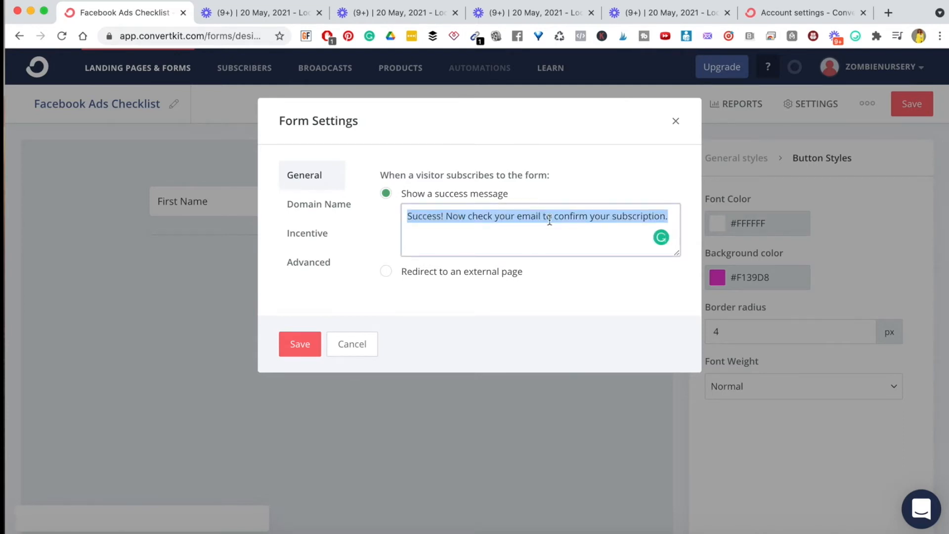
{"action": "left_click", "coordinate": [673, 214]}
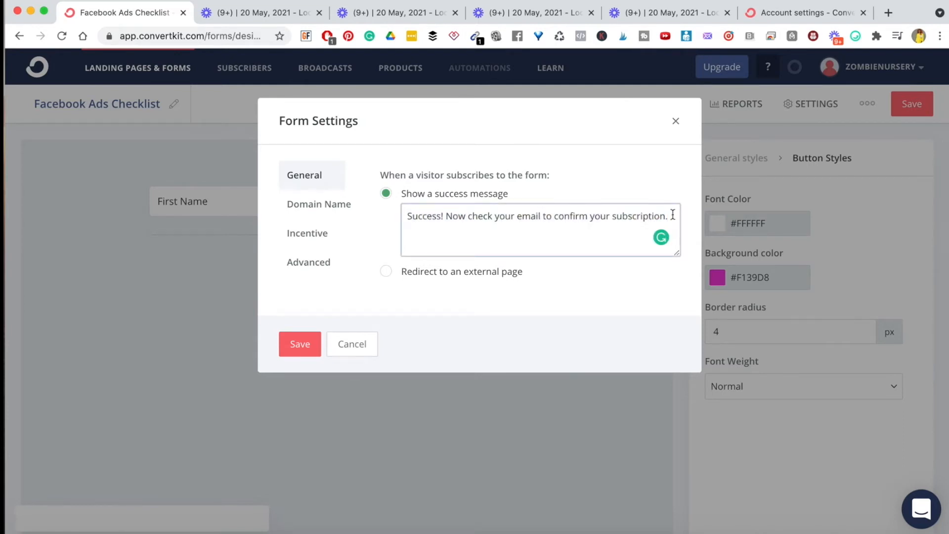
{"action": "left_click", "coordinate": [406, 216]}
{"action": "type", "text": "Hey, you"}
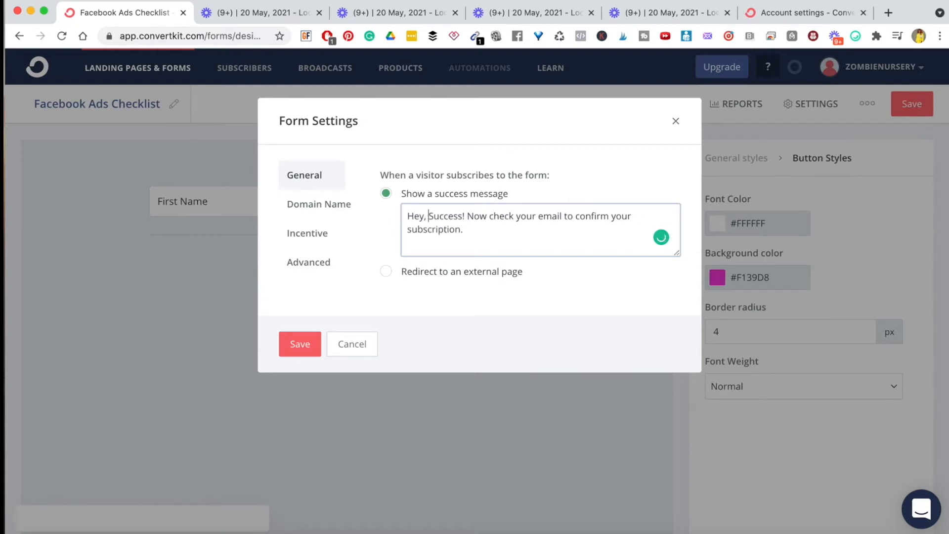
{"action": "type", "text": "'ve got "}
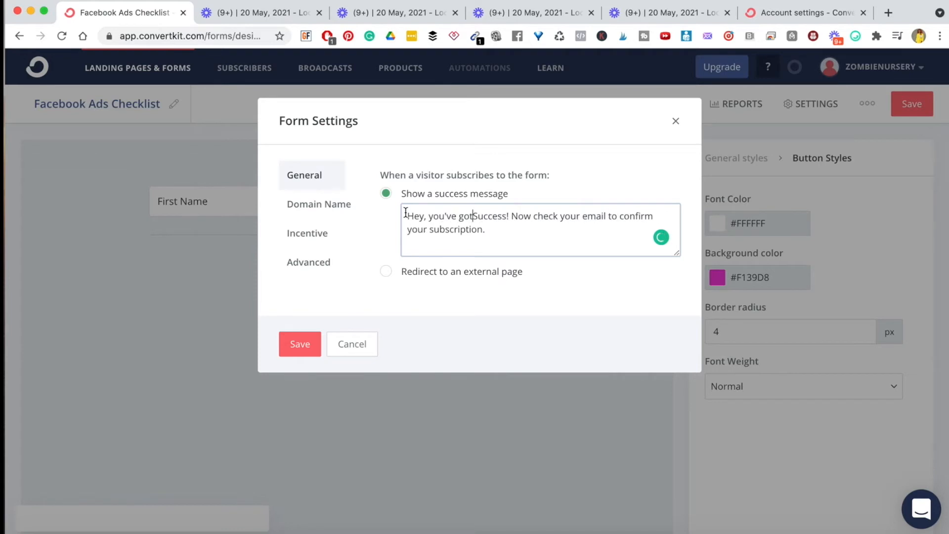
{"action": "type", "text": "o"}
{"action": "key", "text": "BackSpace"}
{"action": "type", "text": "it"}
{"action": "type", "text": "! I've sen"}
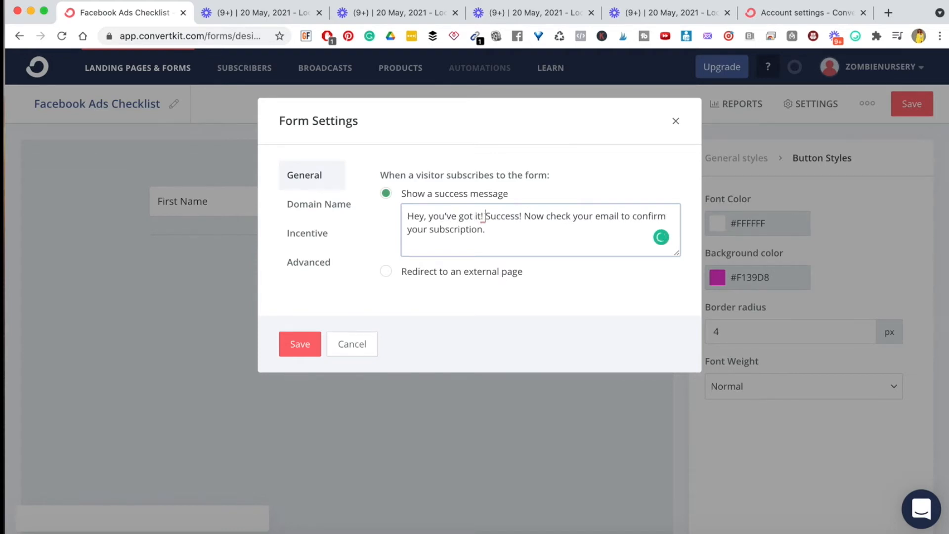
{"action": "type", "text": "gt the"}
{"action": "key", "text": "BackSpace"}
{"action": "key", "text": "BackSpace"}
{"action": "key", "text": "BackSpace"}
{"action": "key", "text": "BackSpace"}
{"action": "key", "text": "BackSpace"}
{"action": "key", "text": "BackSpace"}
{"action": "key", "text": "BackSpace"}
{"action": "type", "text": "t checklist to"}
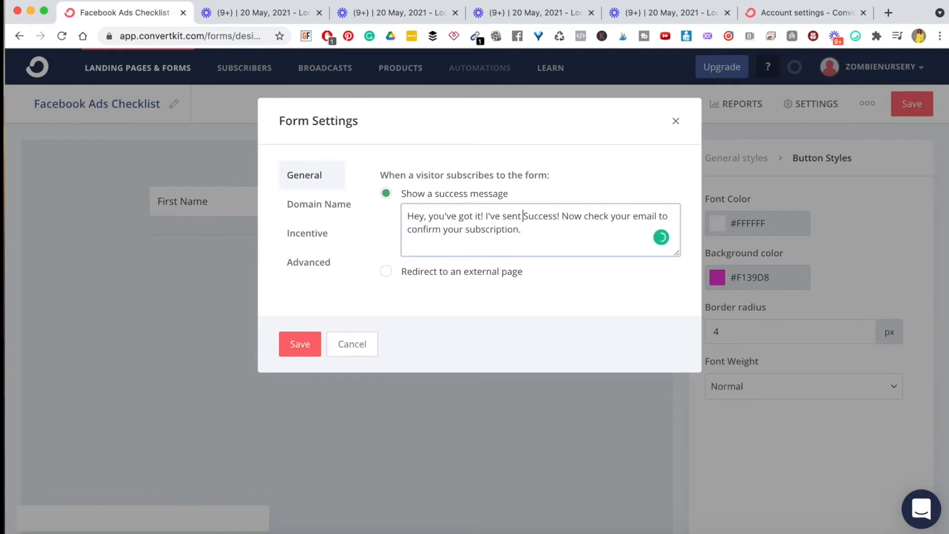
{"action": "type", "text": " your email;."}
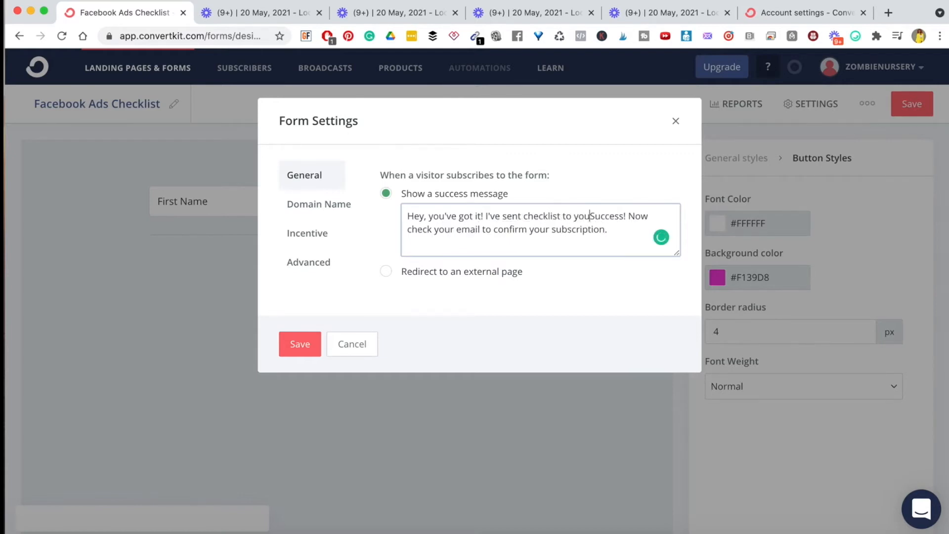
{"action": "key", "text": "BackSpace"}
{"action": "key", "text": "BackSpace"}
{"action": "key", "text": "BackSpace"}
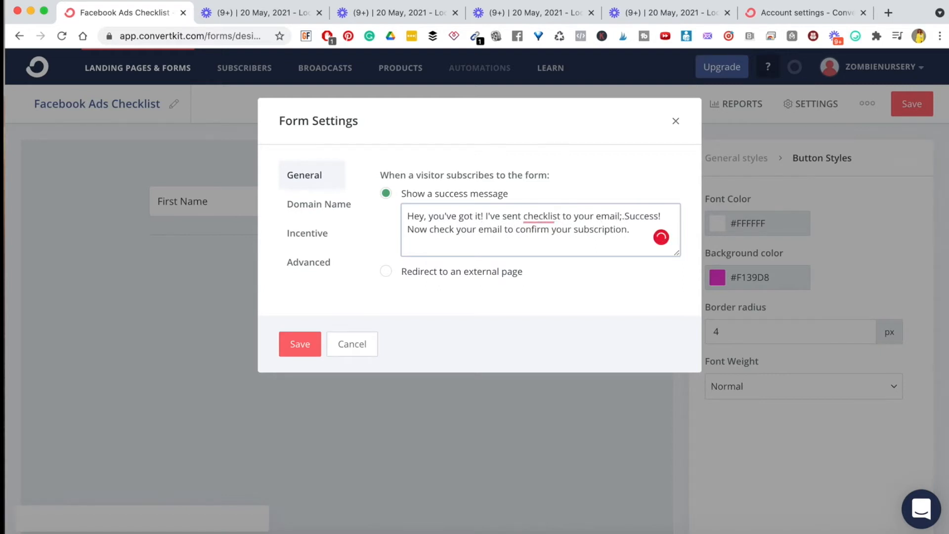
{"action": "key", "text": "Return"}
{"action": "key", "text": "Return"}
Reword the second paragraph's opening as "Please check your email" and accept the suggested "the" before "checklist" in the first paragraph
{"action": "left_click", "coordinate": [463, 242]}
{"action": "key", "text": "BackSpace"}
{"action": "key", "text": "BackSpace"}
{"action": "key", "text": "BackSpace"}
{"action": "key", "text": "BackSpace"}
{"action": "key", "text": "BackSpace"}
{"action": "key", "text": "BackSpace"}
{"action": "key", "text": "BackSpace"}
{"action": "key", "text": "BackSpace"}
{"action": "key", "text": "BackSpace"}
{"action": "key", "text": "BackSpace"}
{"action": "key", "text": "BackSpace"}
{"action": "key", "text": "BackSpace"}
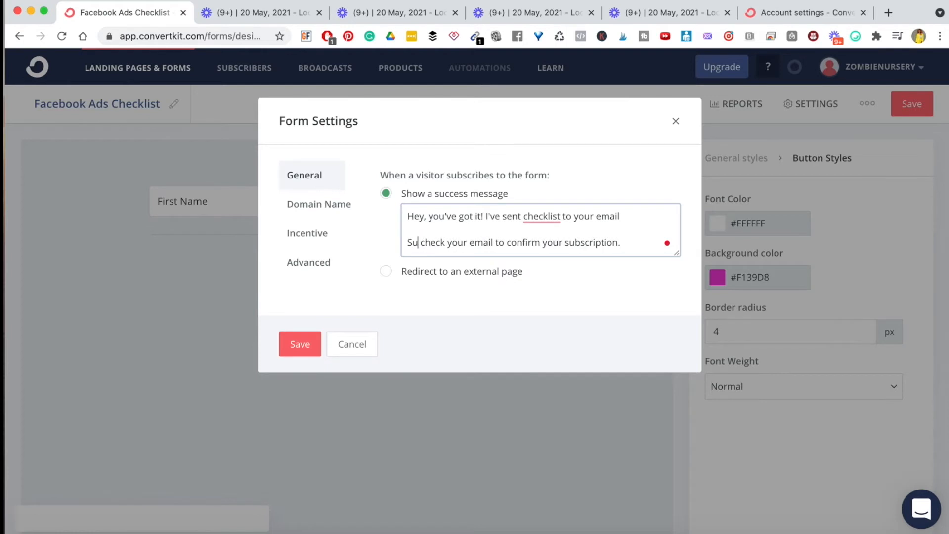
{"action": "type", "text": "Please"}
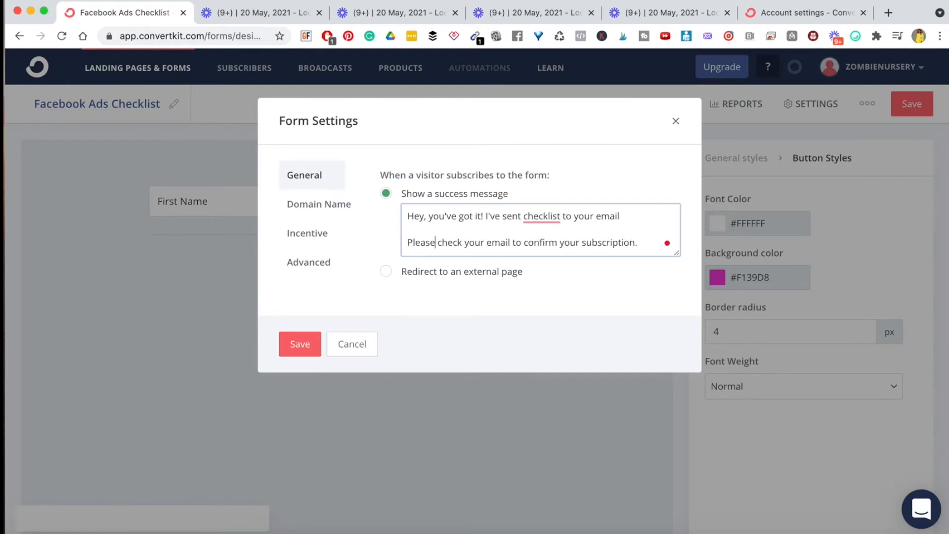
{"action": "mouse_move", "coordinate": [542, 218]}
{"action": "left_click", "coordinate": [546, 252]}
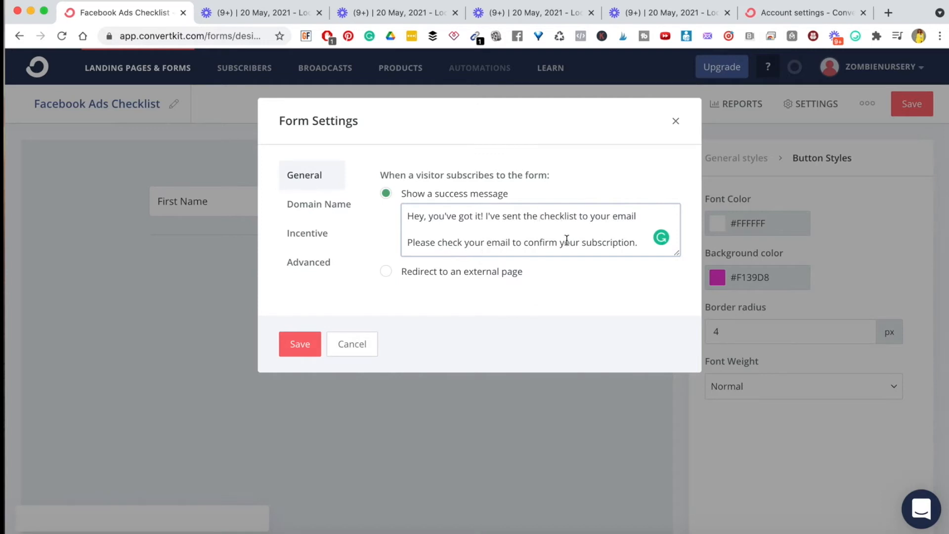
Change the end of the success message's second paragraph so it reads "Please check your email to get access."
{"action": "double_click", "coordinate": [612, 246]}
{"action": "key", "text": "BackSpace"}
{"action": "key", "text": "BackSpace"}
{"action": "key", "text": "BackSpace"}
{"action": "key", "text": "BackSpace"}
{"action": "key", "text": "BackSpace"}
{"action": "key", "text": "BackSpace"}
{"action": "key", "text": "BackSpace"}
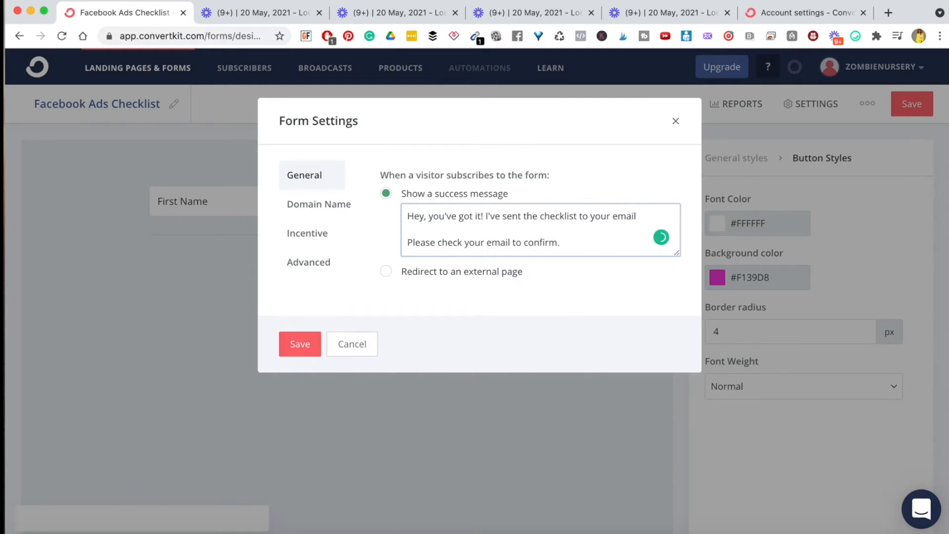
{"action": "key", "text": "BackSpace"}
{"action": "key", "text": "BackSpace"}
{"action": "type", "text": "get access"}
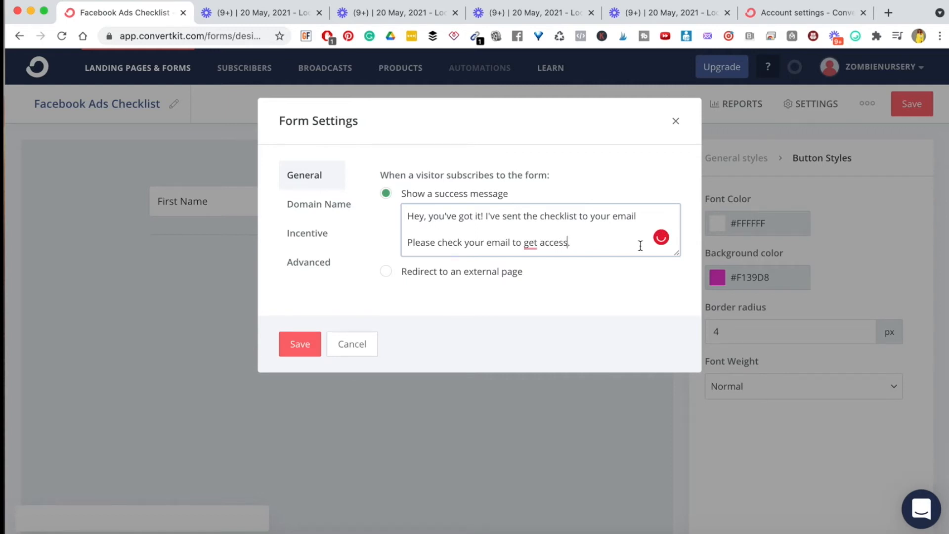
Add the closing "It's good to have you," signed with the sender's first name and ":)", and save the form settings
{"action": "key", "text": "Return"}
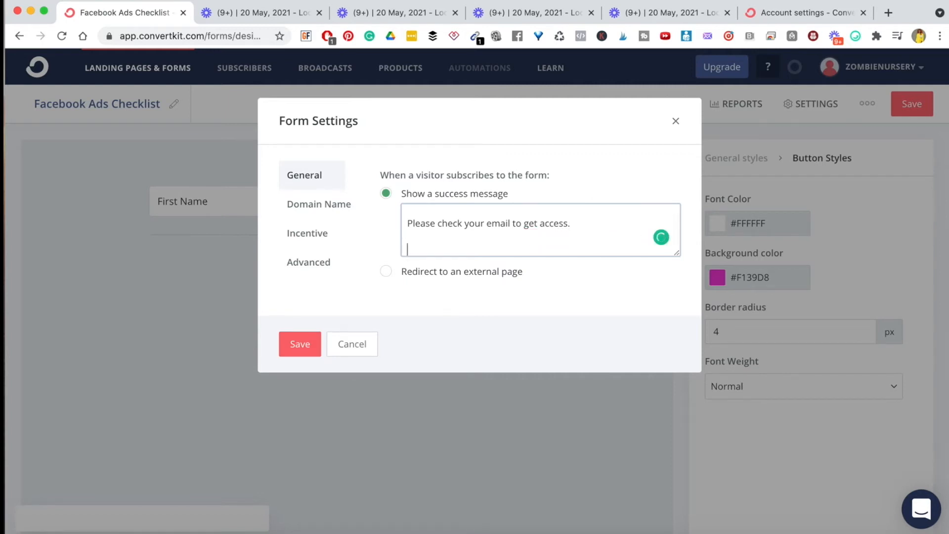
{"action": "type", "text": "It's good to have you,"}
{"action": "key", "text": "Return"}
{"action": "type", "text": "Pam :)"}
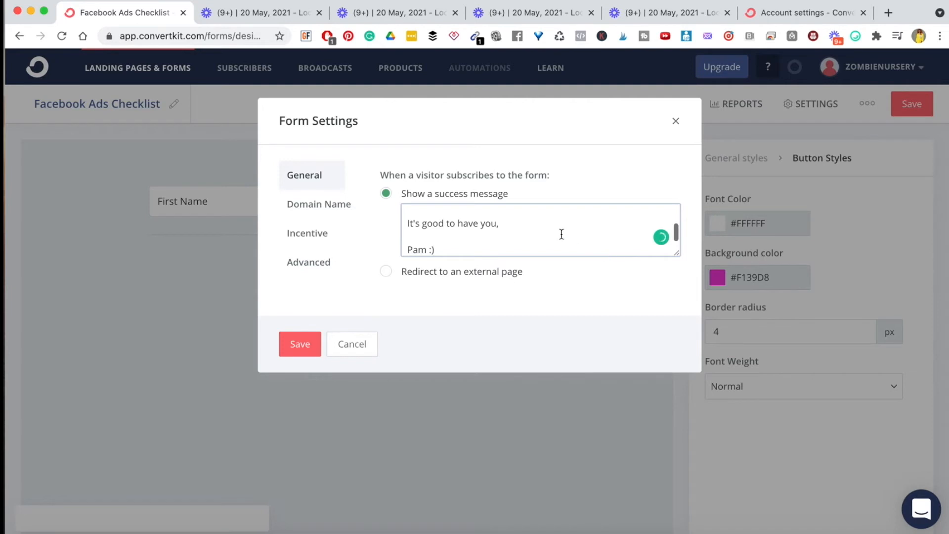
{"action": "scroll", "coordinate": [523, 228], "scroll_direction": "up", "scroll_amount": 3}
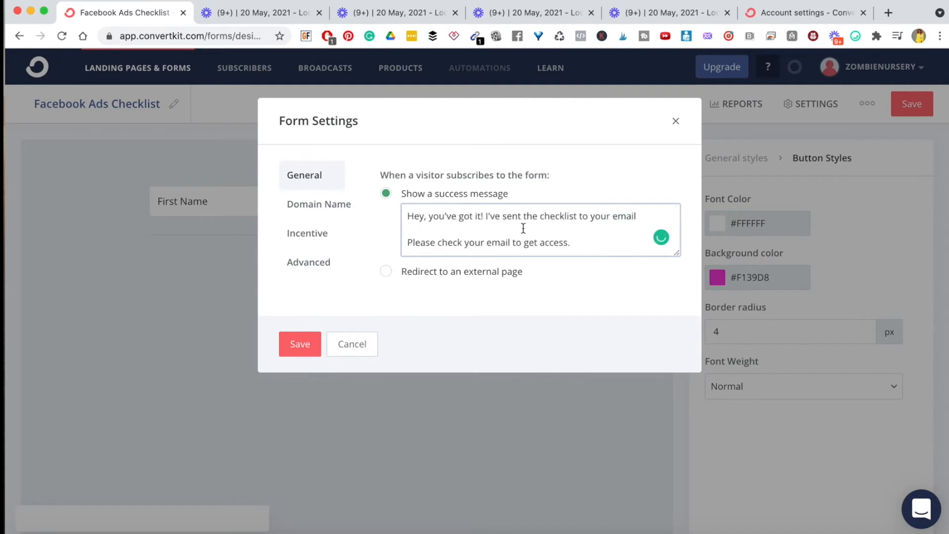
{"action": "scroll", "coordinate": [468, 238], "scroll_direction": "down", "scroll_amount": 3}
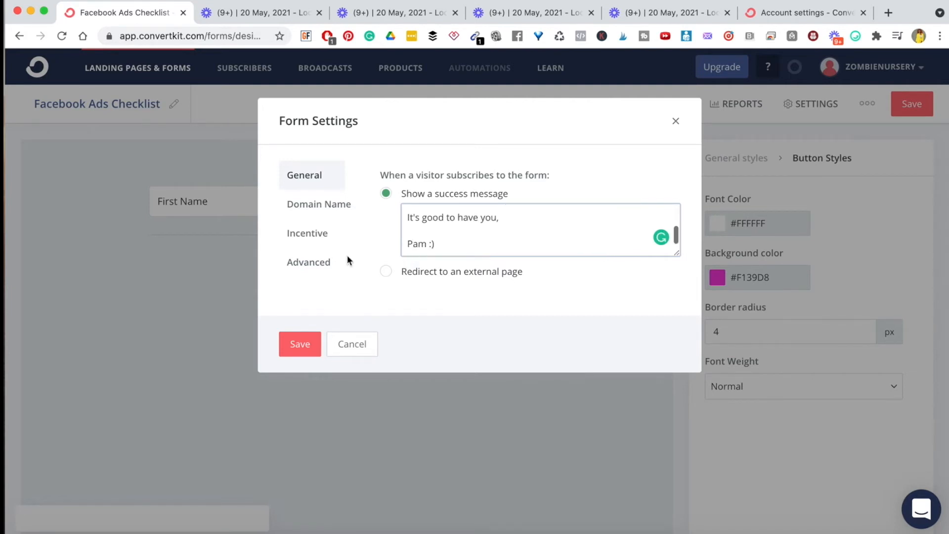
{"action": "left_click", "coordinate": [294, 337]}
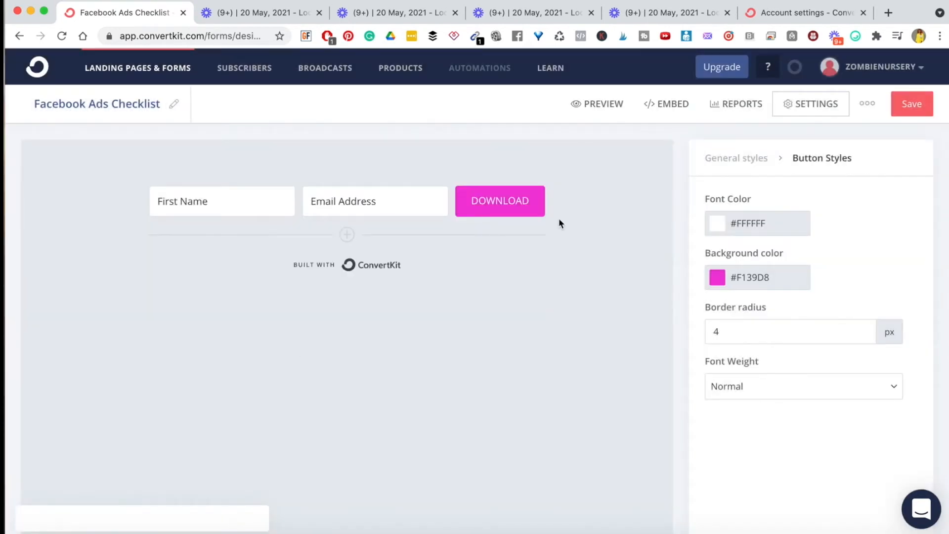
Reopen the form settings and select thoughtful-speaker-8092.ck.page as the custom domain
{"action": "left_click", "coordinate": [813, 108]}
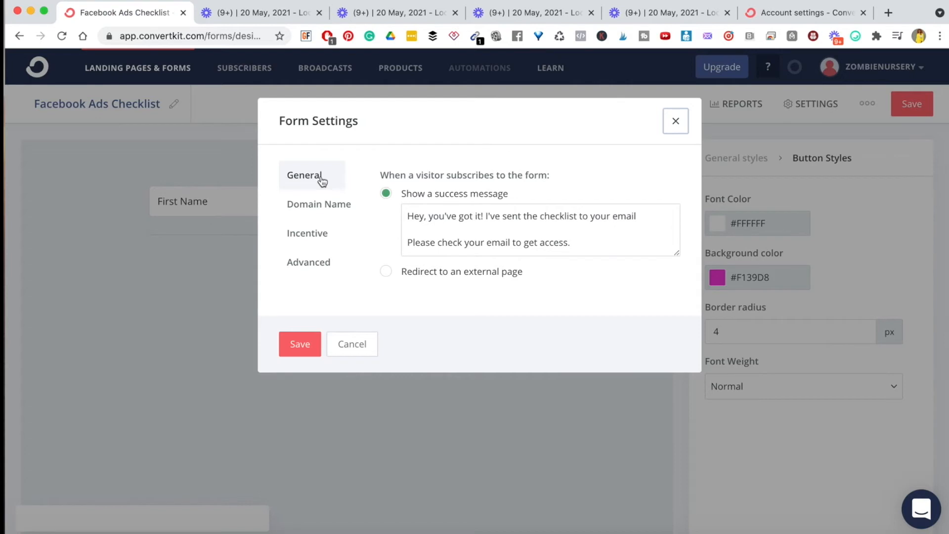
{"action": "left_click", "coordinate": [314, 206]}
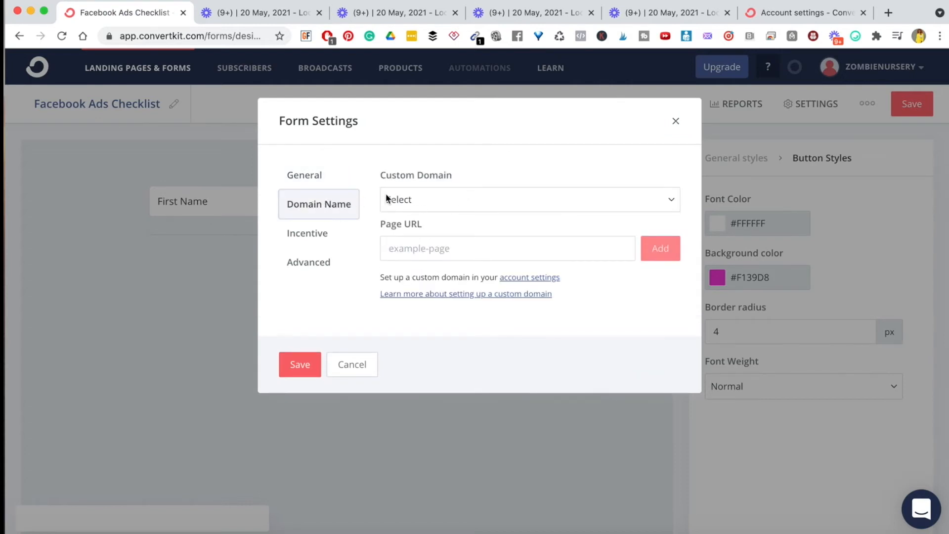
{"action": "left_click", "coordinate": [663, 200]}
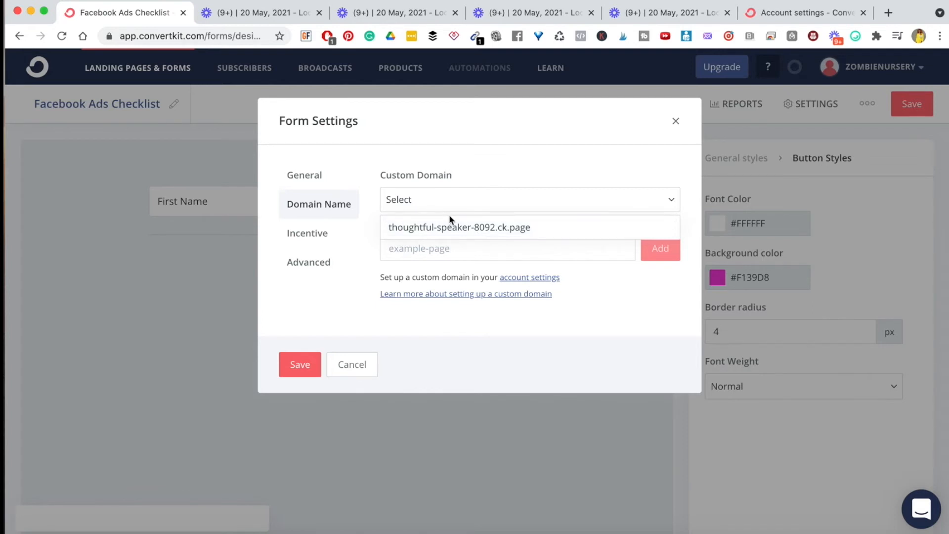
{"action": "left_click", "coordinate": [443, 232]}
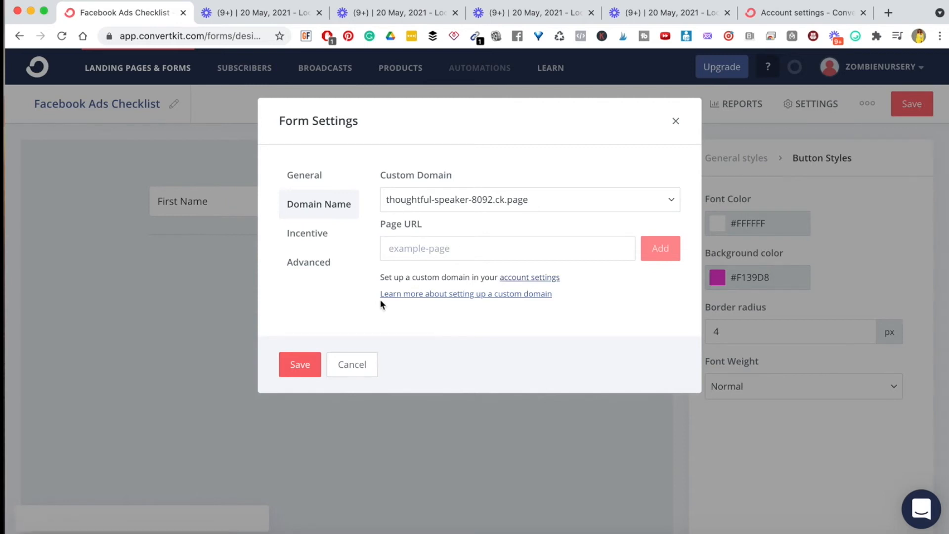
Review the incentive email settings, trying auto-confirm for new subscribers and switching it back off
{"action": "left_click", "coordinate": [315, 238]}
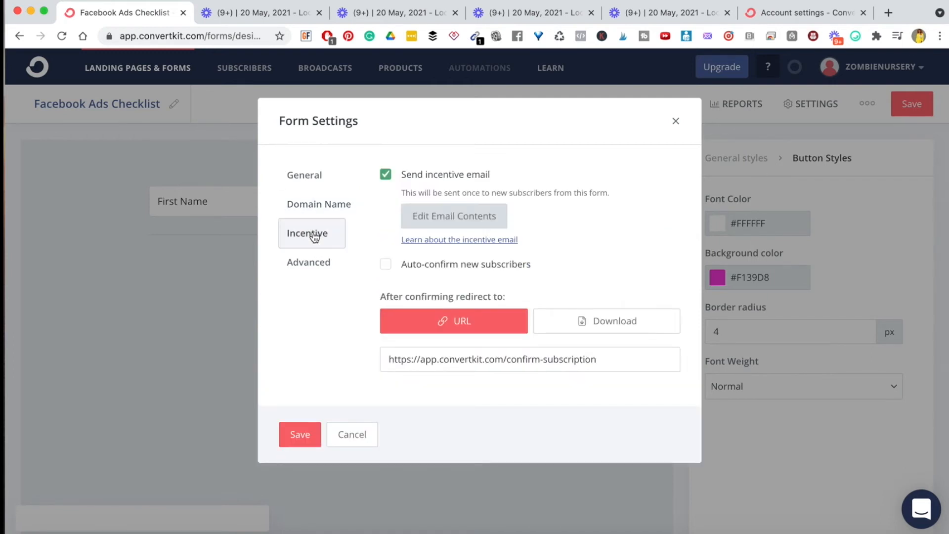
{"action": "left_click", "coordinate": [386, 266]}
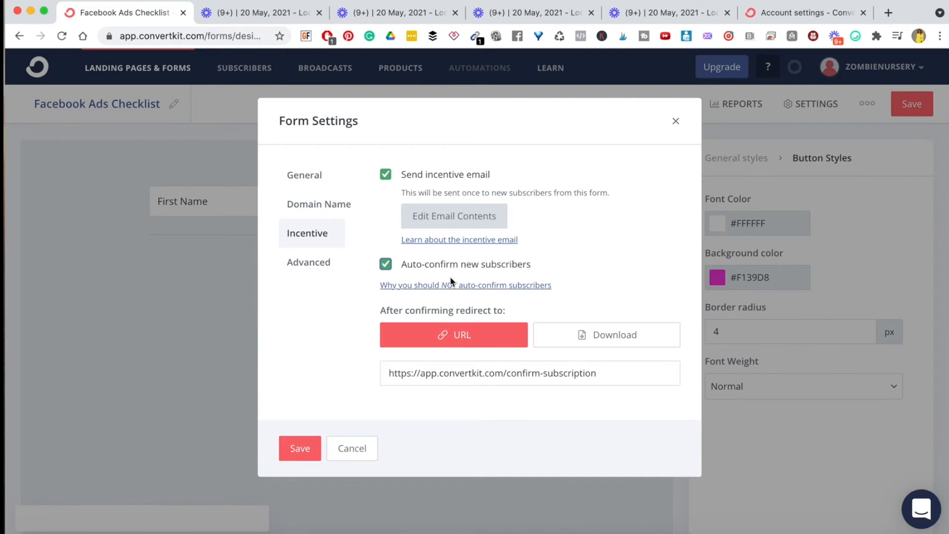
{"action": "left_click", "coordinate": [385, 264]}
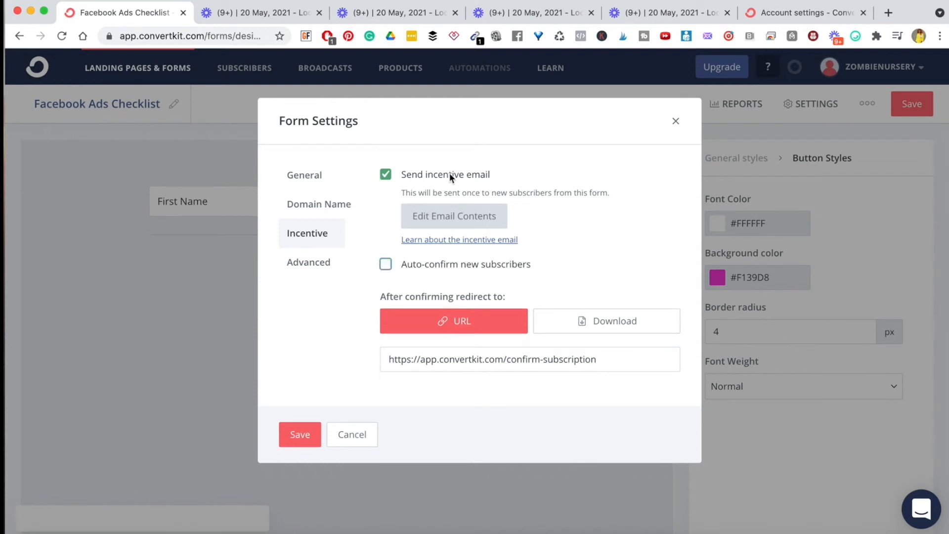
{"action": "triple_click", "coordinate": [440, 192]}
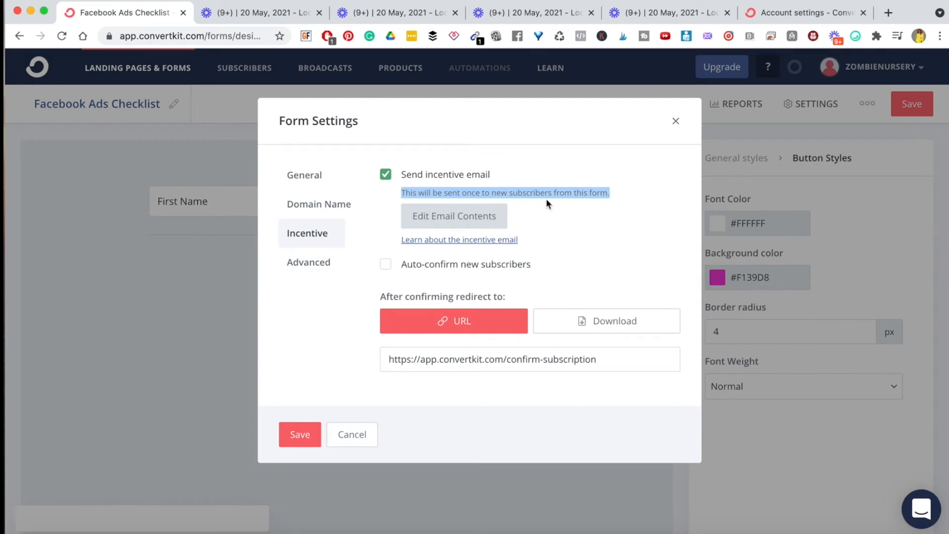
{"action": "left_click", "coordinate": [573, 206]}
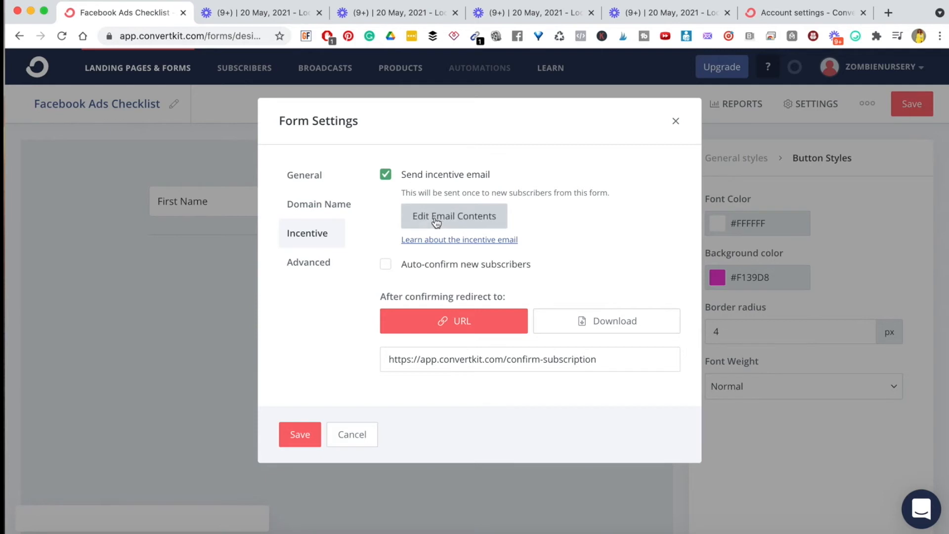
Open the incentive email contents and set the sender to the business support address
{"action": "left_click", "coordinate": [415, 217]}
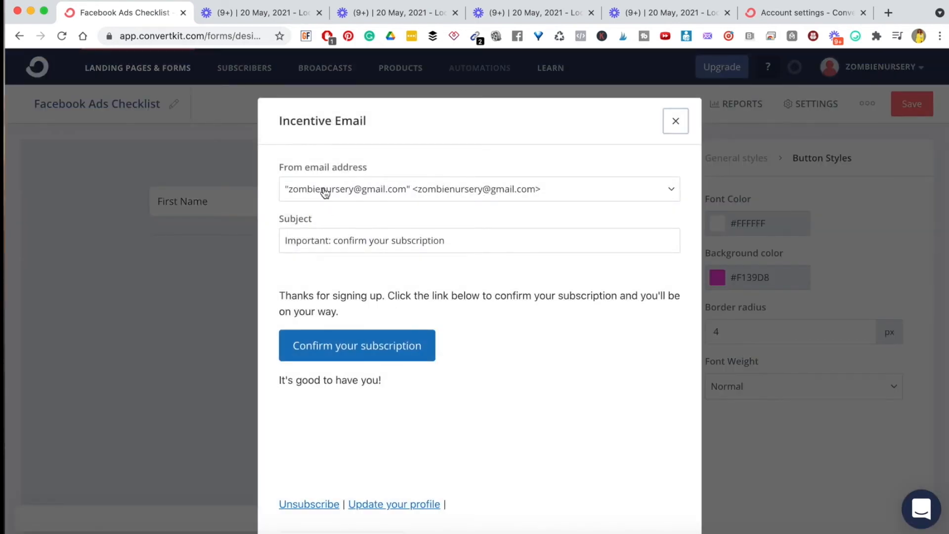
{"action": "left_click", "coordinate": [672, 191]}
{"action": "left_click", "coordinate": [360, 236]}
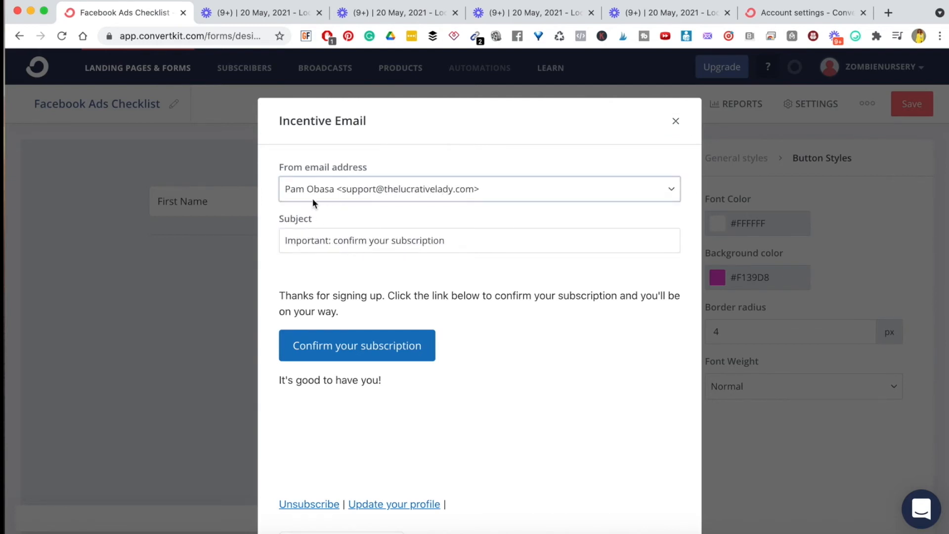
Replace the incentive email's subject with "Your Checklist is here :) was"
{"action": "triple_click", "coordinate": [318, 241]}
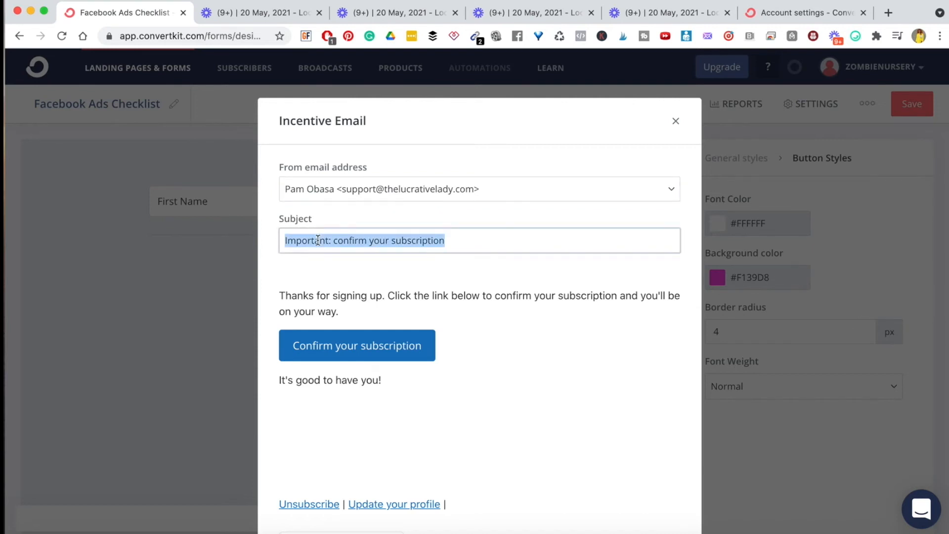
{"action": "type", "text": "You"}
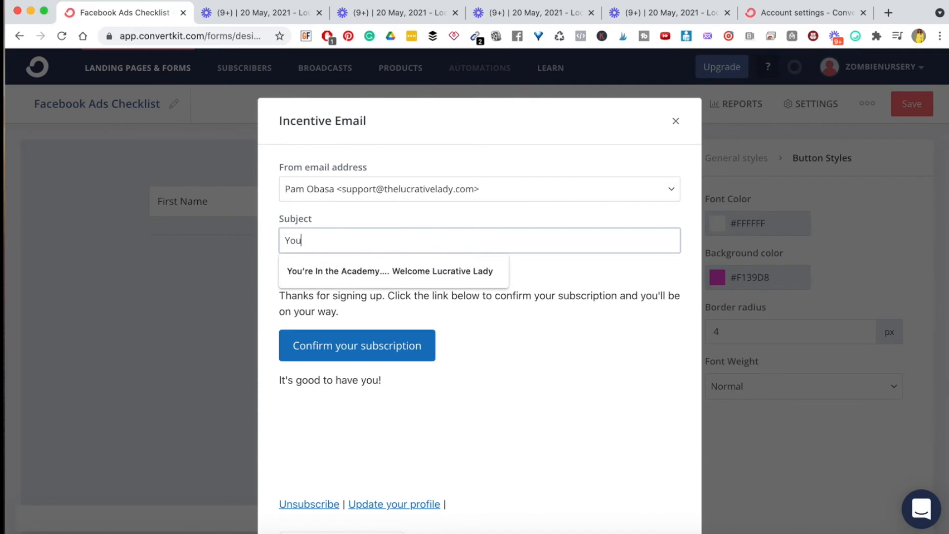
{"action": "type", "text": "r Chec"}
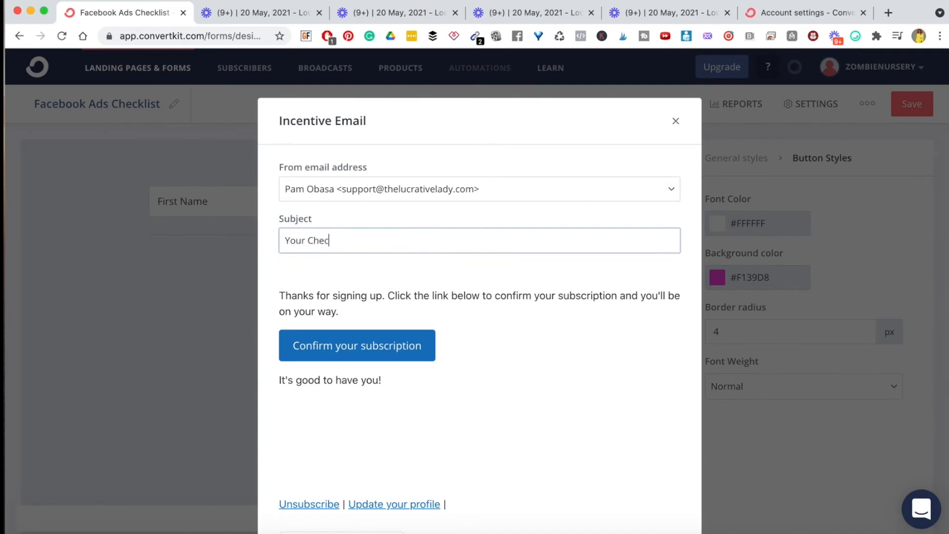
{"action": "type", "text": "klist is here :) was"}
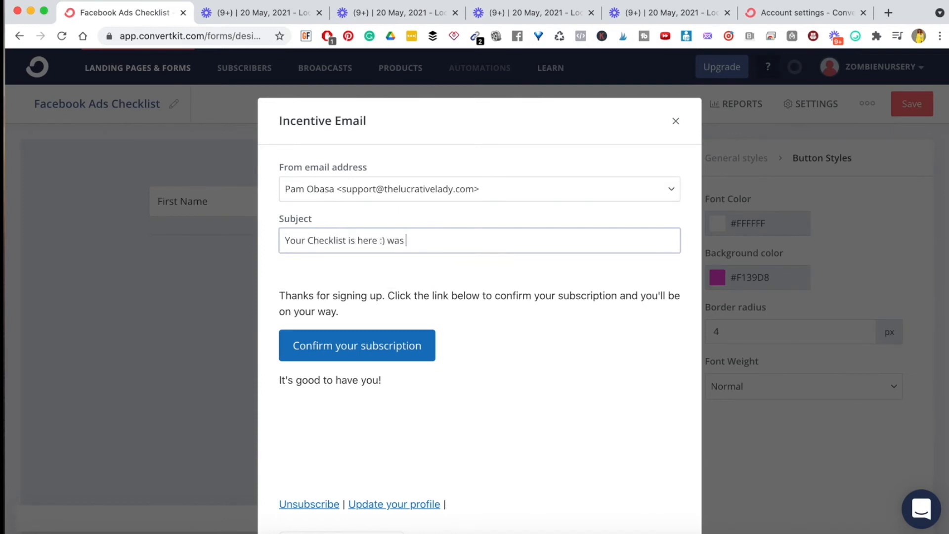
Reword the first sentence of the email body to "Thanks for grabbing the Facebook Ads Checklist."
{"action": "double_click", "coordinate": [304, 312]}
{"action": "left_click", "coordinate": [395, 295]}
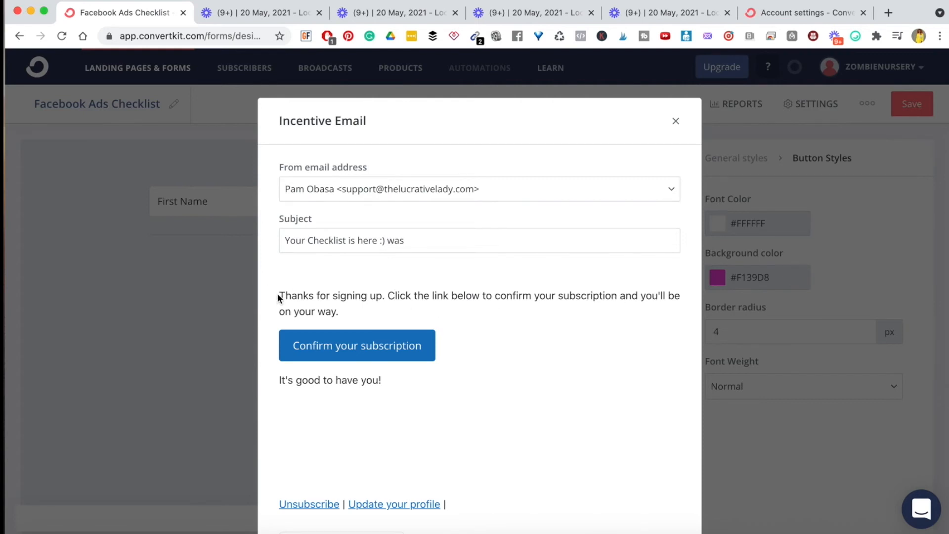
{"action": "double_click", "coordinate": [376, 297]}
{"action": "key", "text": "BackSpace"}
{"action": "key", "text": "BackSpace"}
{"action": "key", "text": "BackSpace"}
{"action": "key", "text": "BackSpace"}
{"action": "key", "text": "BackSpace"}
{"action": "key", "text": "BackSpace"}
{"action": "key", "text": "BackSpace"}
{"action": "key", "text": "BackSpace"}
{"action": "key", "text": "BackSpace"}
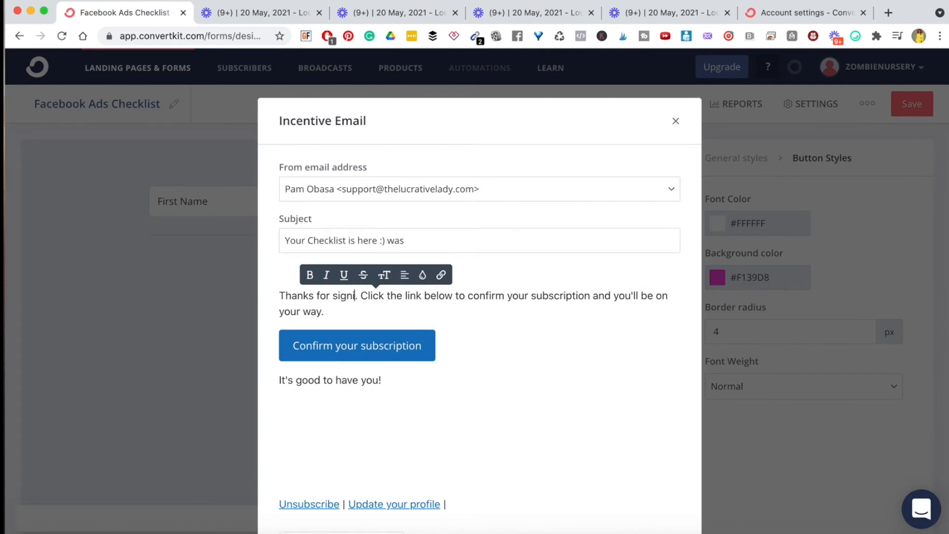
{"action": "type", "text": "grabbin"}
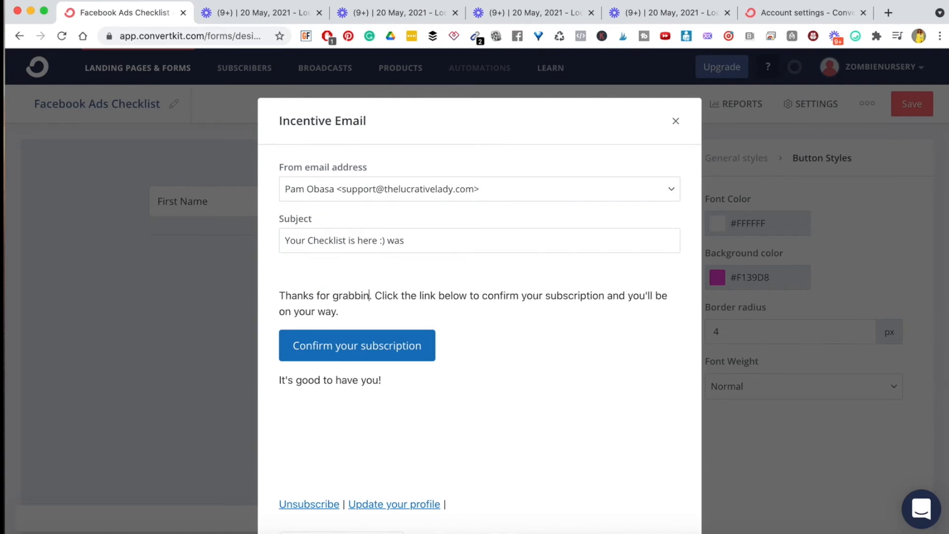
{"action": "type", "text": "g the face"}
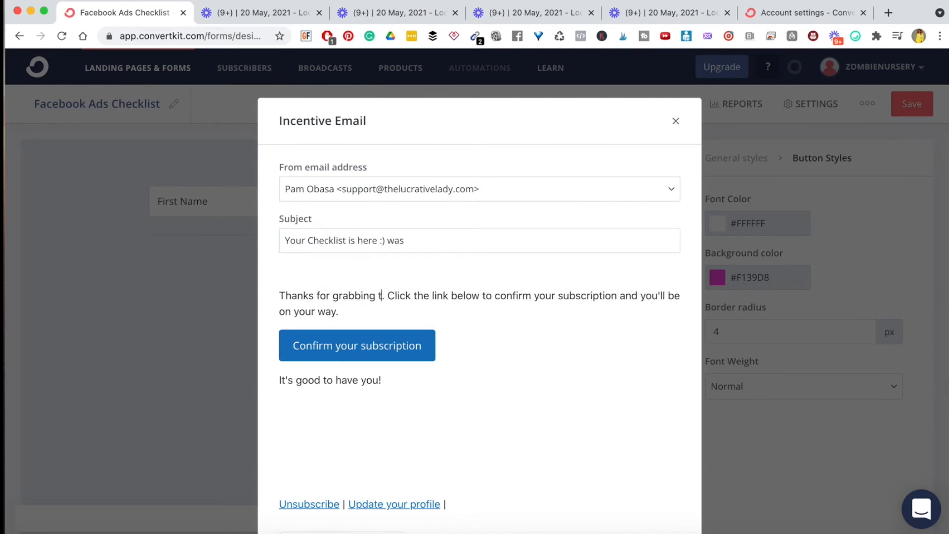
{"action": "key", "text": "BackSpace"}
{"action": "key", "text": "BackSpace"}
{"action": "key", "text": "BackSpace"}
{"action": "key", "text": "BackSpace"}
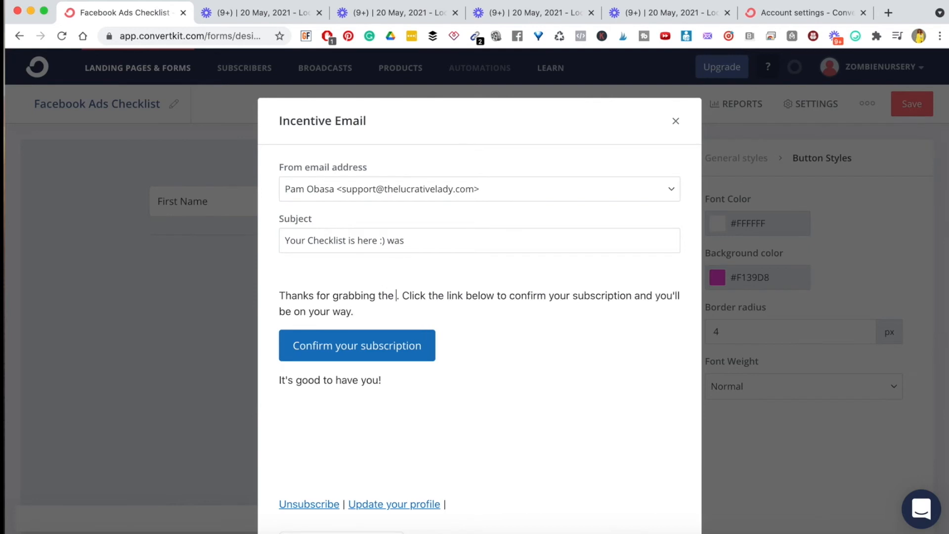
{"action": "type", "text": "Facebook Ads"}
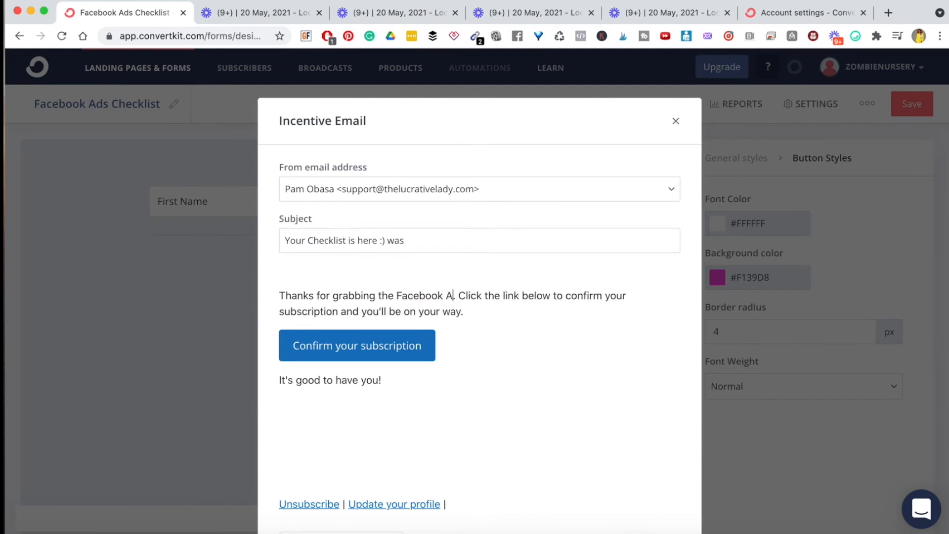
{"action": "type", "text": " Checklist"}
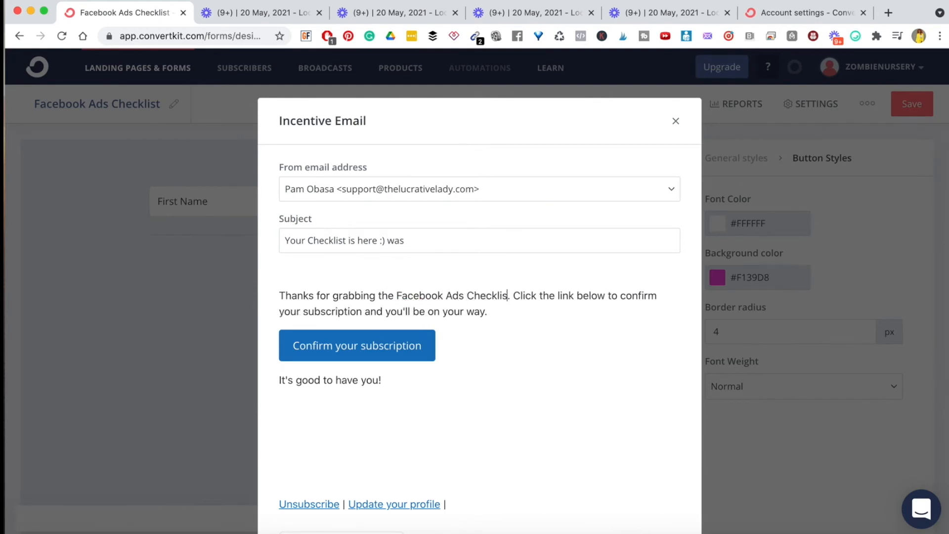
Change the second sentence of the email body to "Please click the link below to download it now"
{"action": "left_click", "coordinate": [517, 295]}
{"action": "type", "text": "Please"}
{"action": "key", "text": "Delete"}
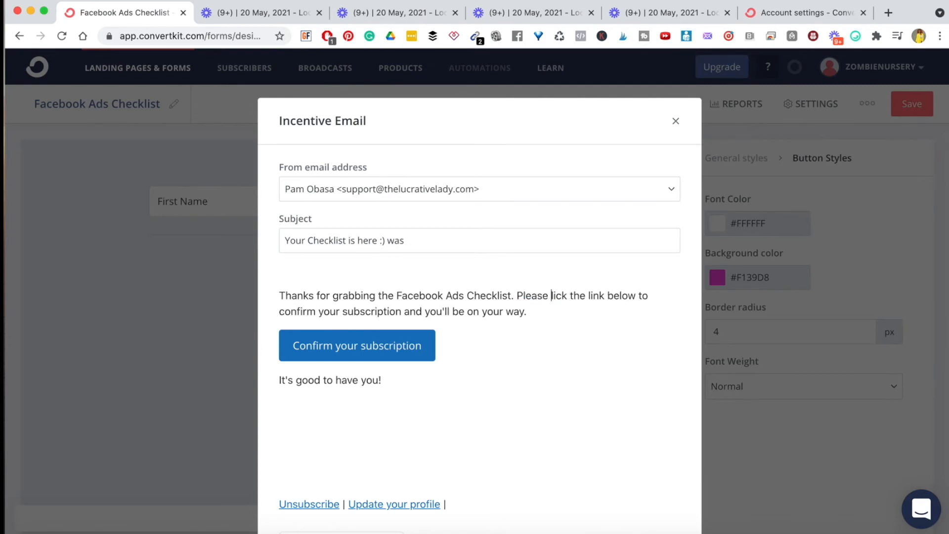
{"action": "type", "text": "c"}
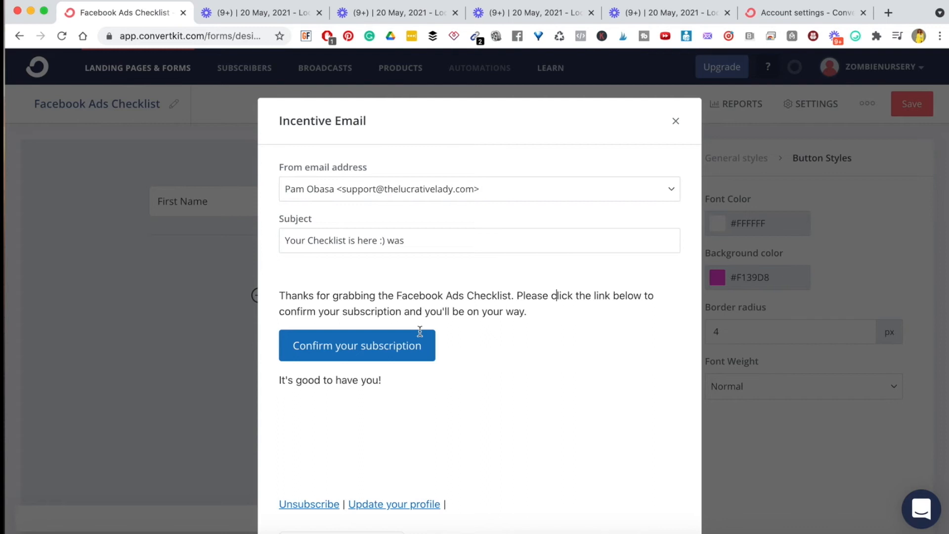
{"action": "left_click_drag", "start_coordinate": [536, 311], "coordinate": [274, 310]}
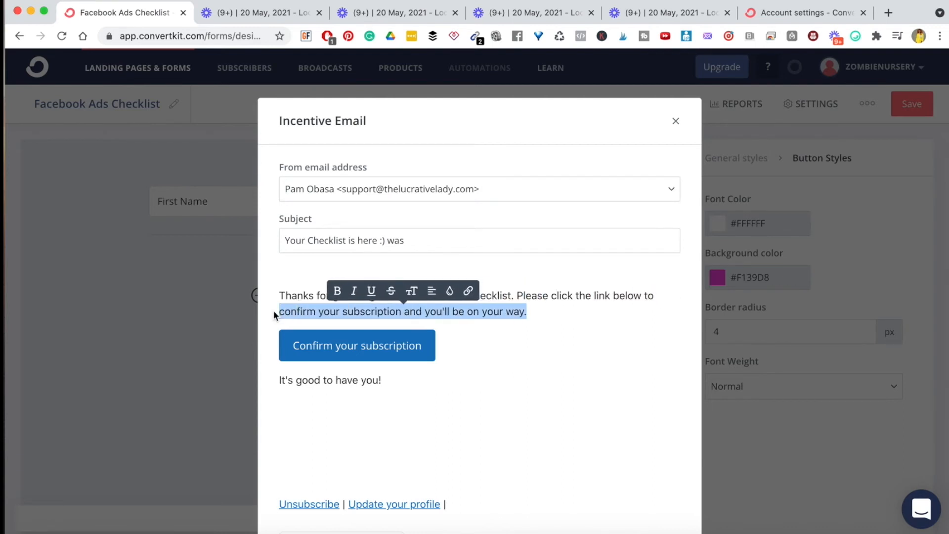
{"action": "type", "text": "download it now"}
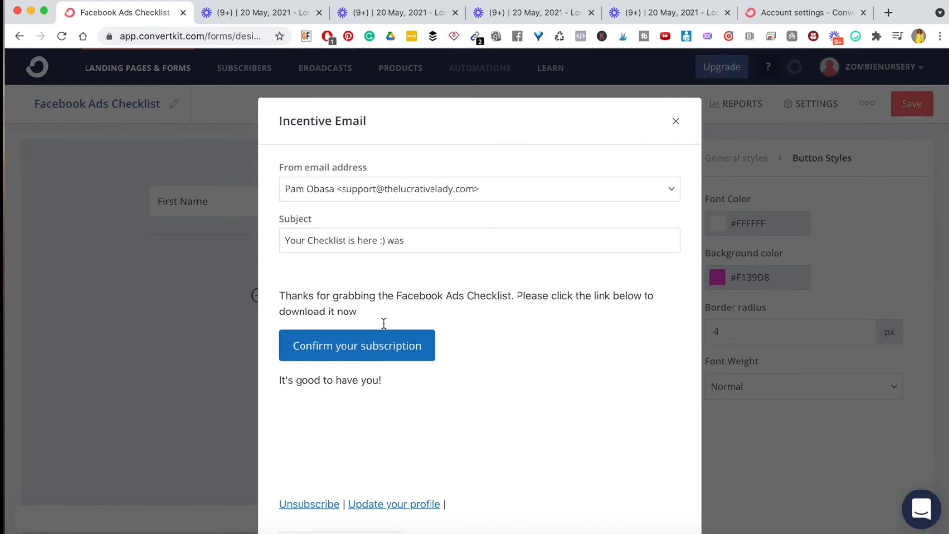
Try to replace the label of the "Confirm your subscription" button in the email body
{"action": "left_click", "coordinate": [343, 345]}
{"action": "triple_click", "coordinate": [347, 346]}
{"action": "type", "text": "D"}
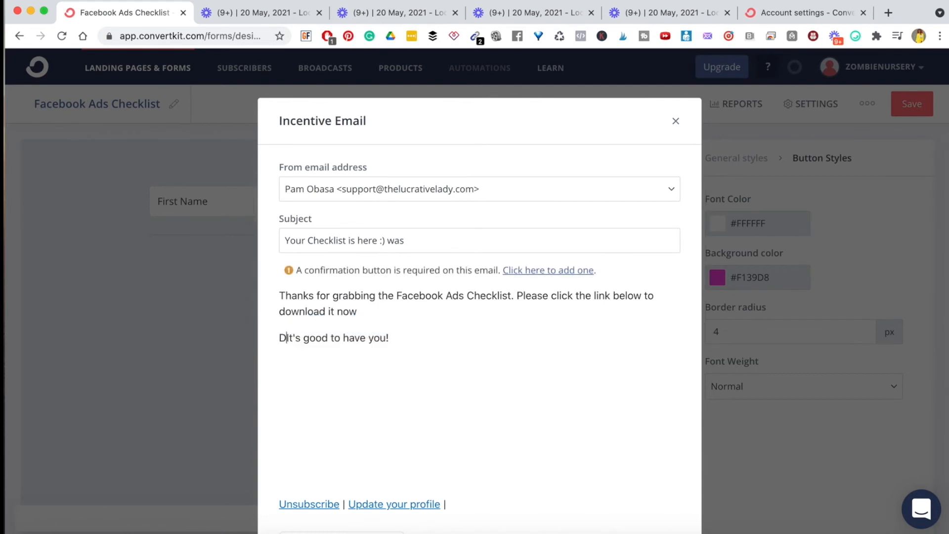
{"action": "key", "text": "BackSpace"}
{"action": "key", "text": "Return"}
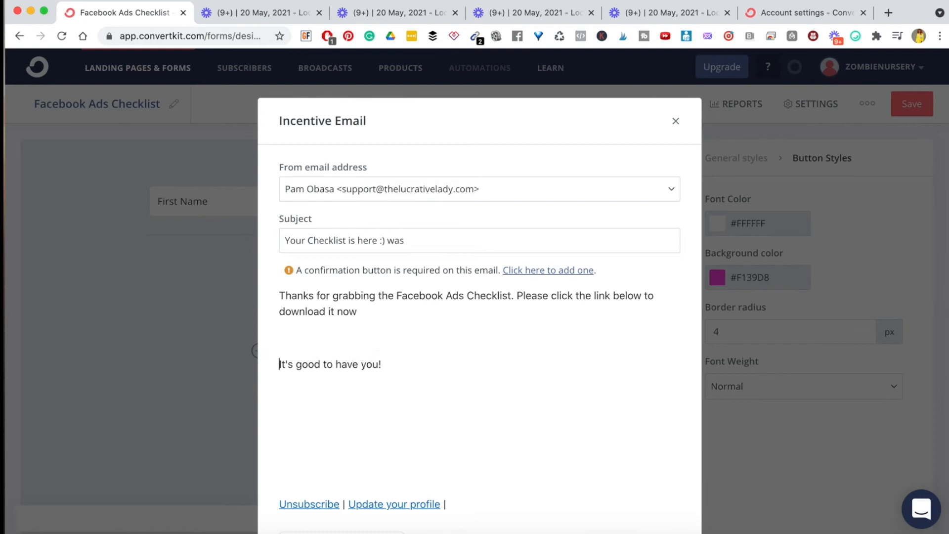
Examine the incentive email from subject to footer for a way to restore its confirmation button
{"action": "left_click", "coordinate": [345, 331]}
{"action": "scroll", "coordinate": [374, 353], "scroll_direction": "down", "scroll_amount": 5}
{"action": "scroll", "coordinate": [373, 346], "scroll_direction": "up", "scroll_amount": 1}
{"action": "scroll", "coordinate": [373, 348], "scroll_direction": "down", "scroll_amount": 1}
{"action": "scroll", "coordinate": [374, 346], "scroll_direction": "up", "scroll_amount": 4}
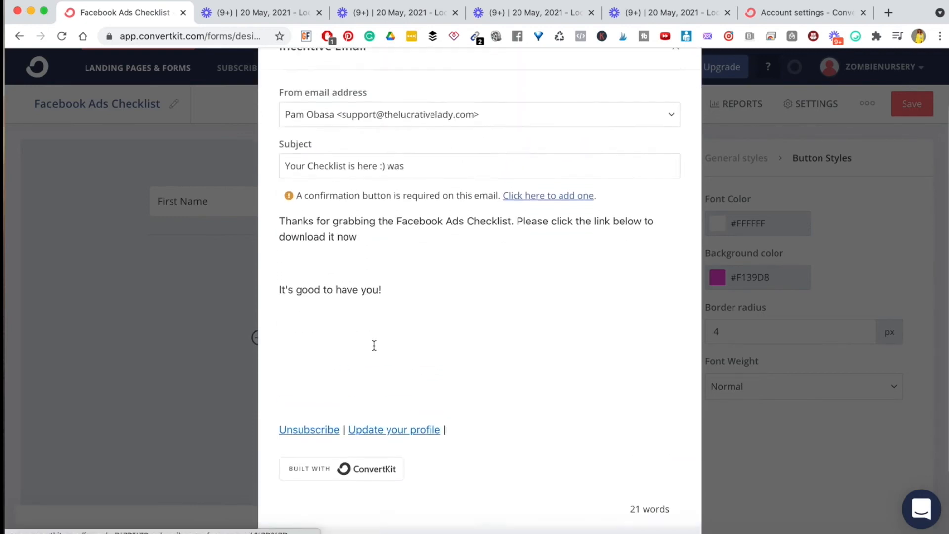
{"action": "scroll", "coordinate": [359, 324], "scroll_direction": "down", "scroll_amount": 3}
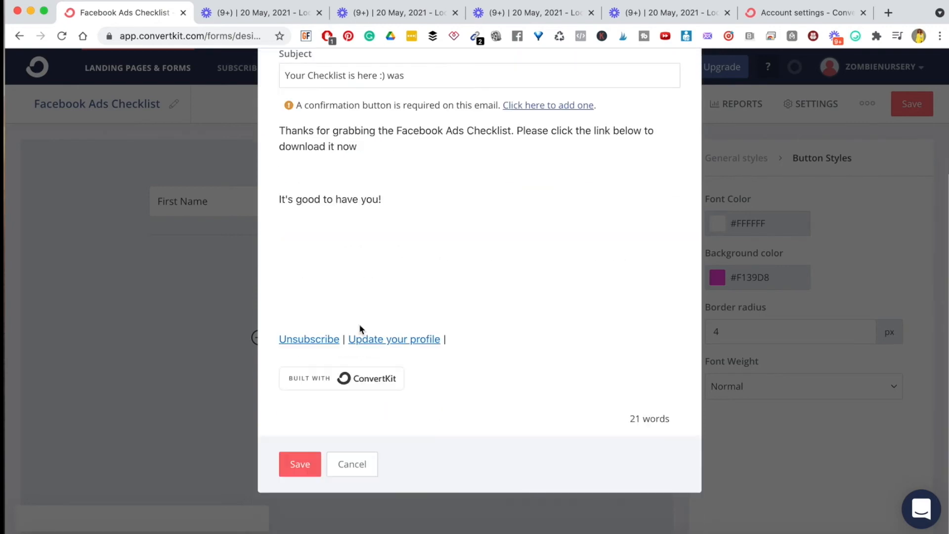
{"action": "scroll", "coordinate": [359, 324], "scroll_direction": "up", "scroll_amount": 3}
{"action": "triple_click", "coordinate": [332, 293]}
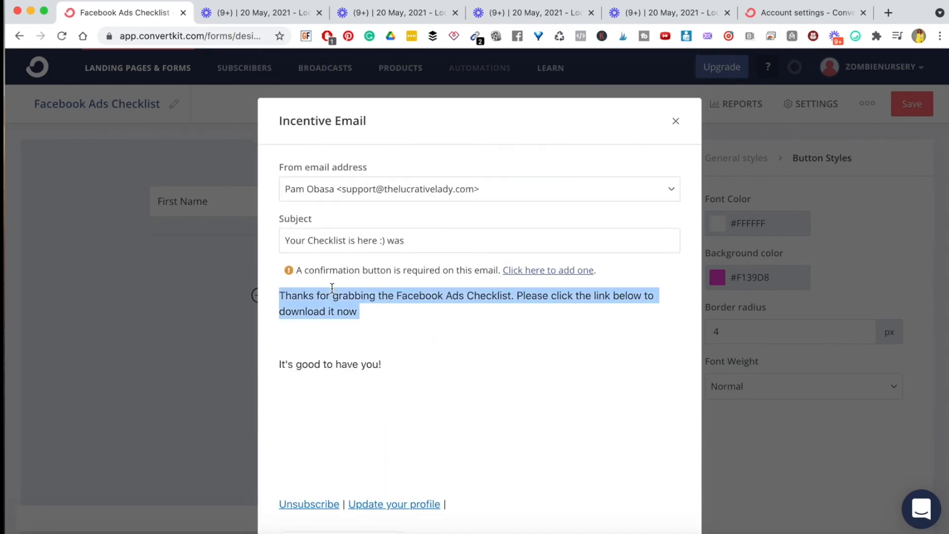
{"action": "left_click", "coordinate": [375, 349]}
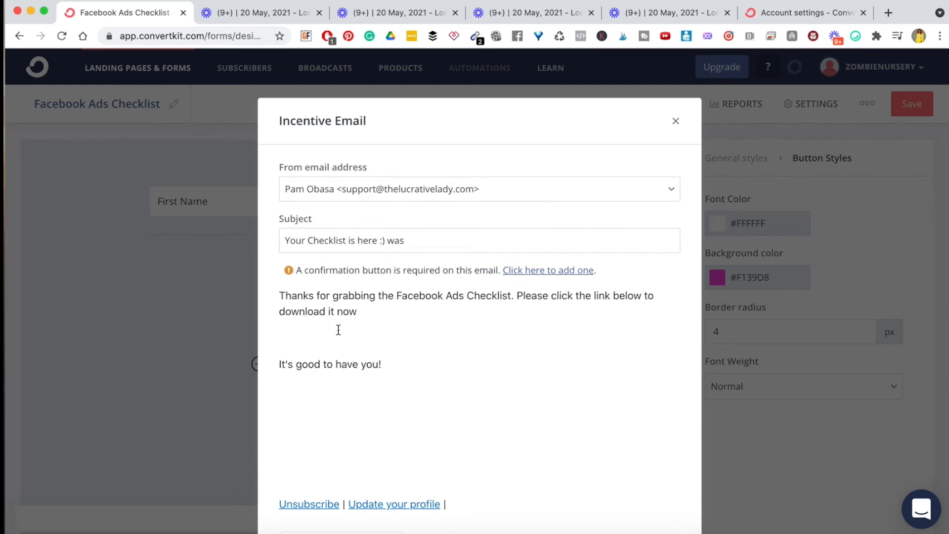
{"action": "left_click", "coordinate": [288, 328]}
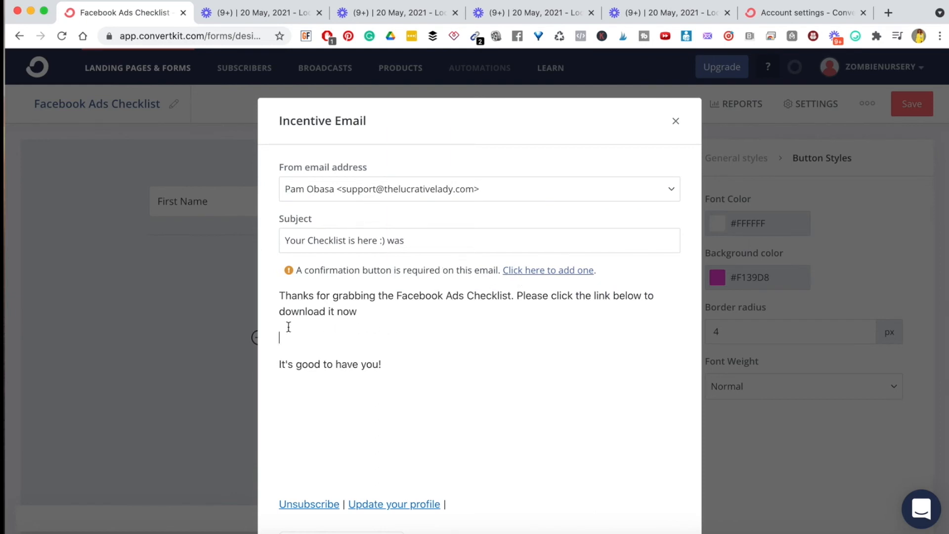
Add the required confirmation button back into the email below the message text
{"action": "triple_click", "coordinate": [315, 271]}
{"action": "left_click", "coordinate": [331, 333]}
{"action": "left_click", "coordinate": [545, 271]}
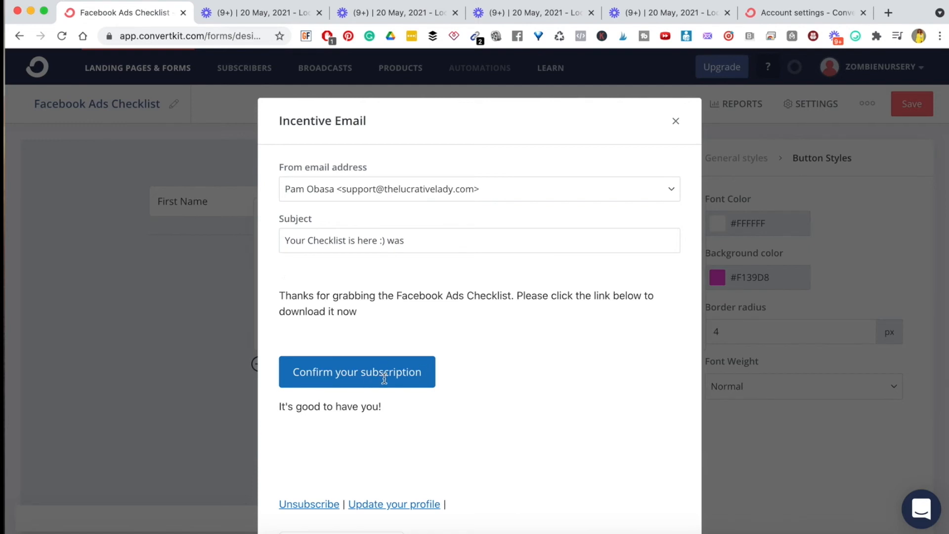
Relabel the confirmation button as "DOWNLOAD NOW" and remove the blank line above it
{"action": "key", "text": "BackSpace"}
{"action": "key", "text": "BackSpace"}
{"action": "key", "text": "BackSpace"}
{"action": "key", "text": "BackSpace"}
{"action": "key", "text": "BackSpace"}
{"action": "key", "text": "BackSpace"}
{"action": "key", "text": "BackSpace"}
{"action": "key", "text": "BackSpace"}
{"action": "key", "text": "BackSpace"}
{"action": "key", "text": "BackSpace"}
{"action": "key", "text": "BackSpace"}
{"action": "key", "text": "BackSpace"}
{"action": "key", "text": "BackSpace"}
{"action": "key", "text": "BackSpace"}
{"action": "key", "text": "BackSpace"}
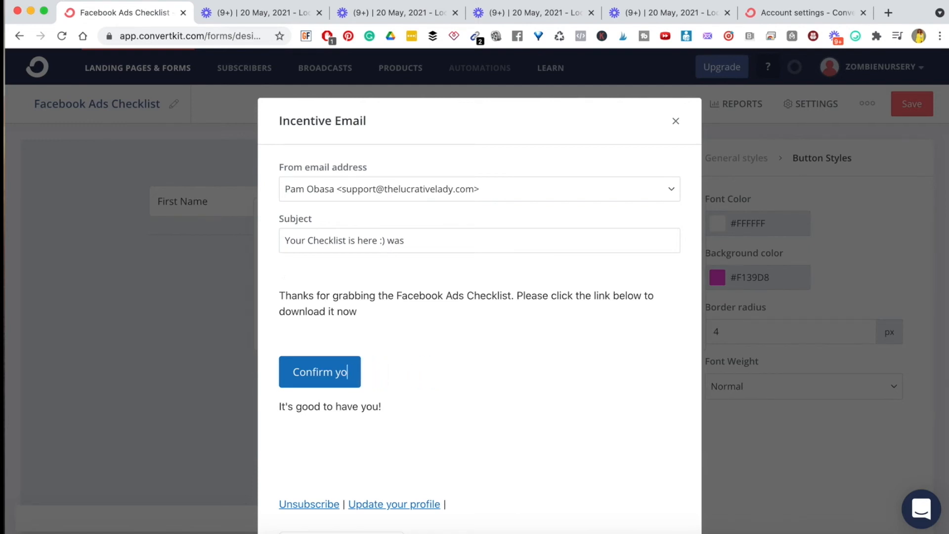
{"action": "key", "text": "BackSpace"}
{"action": "key", "text": "BackSpace"}
{"action": "key", "text": "BackSpace"}
{"action": "key", "text": "BackSpace"}
{"action": "key", "text": "BackSpace"}
{"action": "key", "text": "BackSpace"}
{"action": "key", "text": "BackSpace"}
{"action": "key", "text": "BackSpace"}
{"action": "key", "text": "BackSpace"}
{"action": "type", "text": "D"}
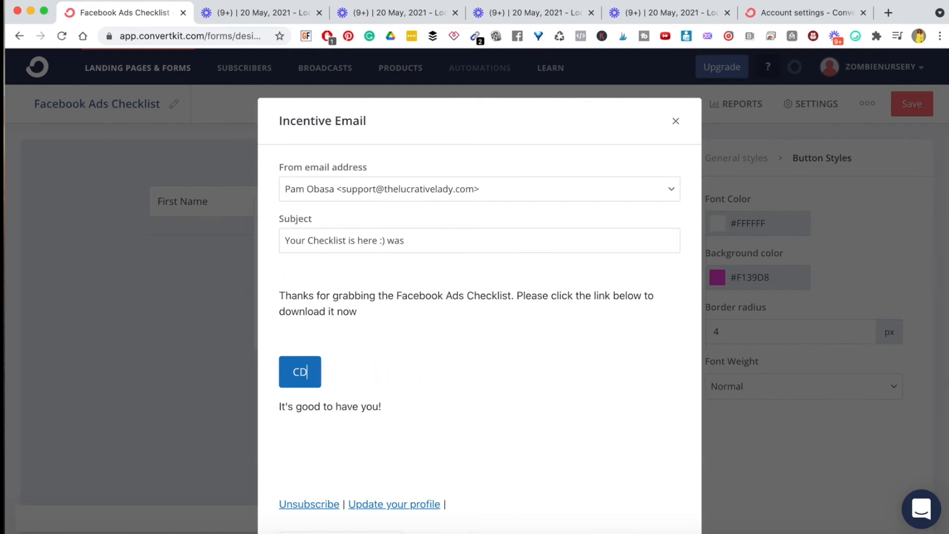
{"action": "key", "text": "Left"}
{"action": "key", "text": "BackSpace"}
{"action": "type", "text": "own"}
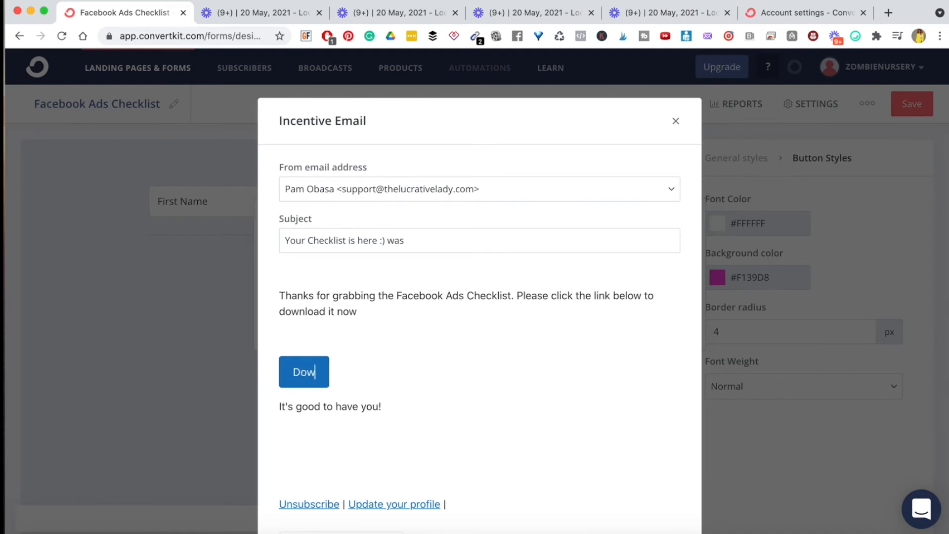
{"action": "key", "text": "BackSpace"}
{"action": "key", "text": "BackSpace"}
{"action": "key", "text": "BackSpace"}
{"action": "type", "text": "OWNLOAD NOW"}
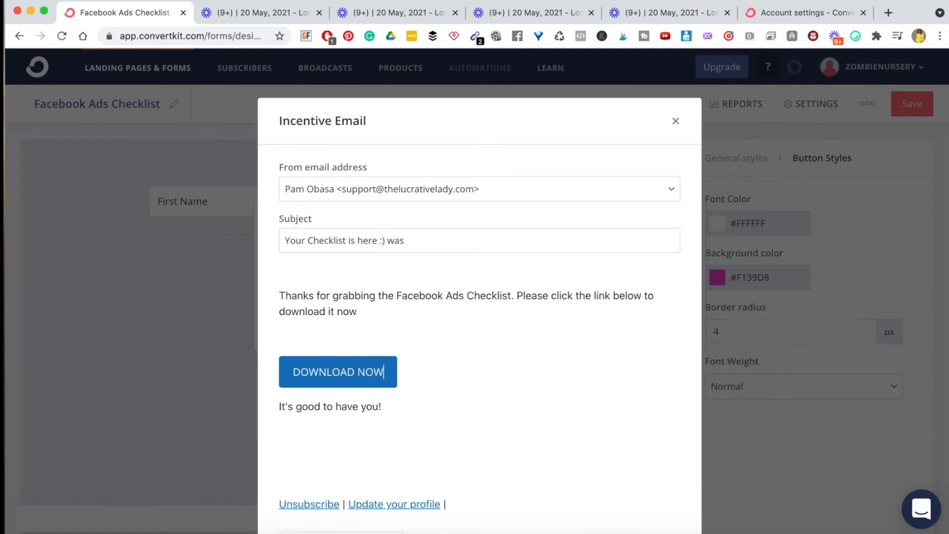
{"action": "left_click", "coordinate": [339, 329]}
{"action": "key", "text": "BackSpace"}
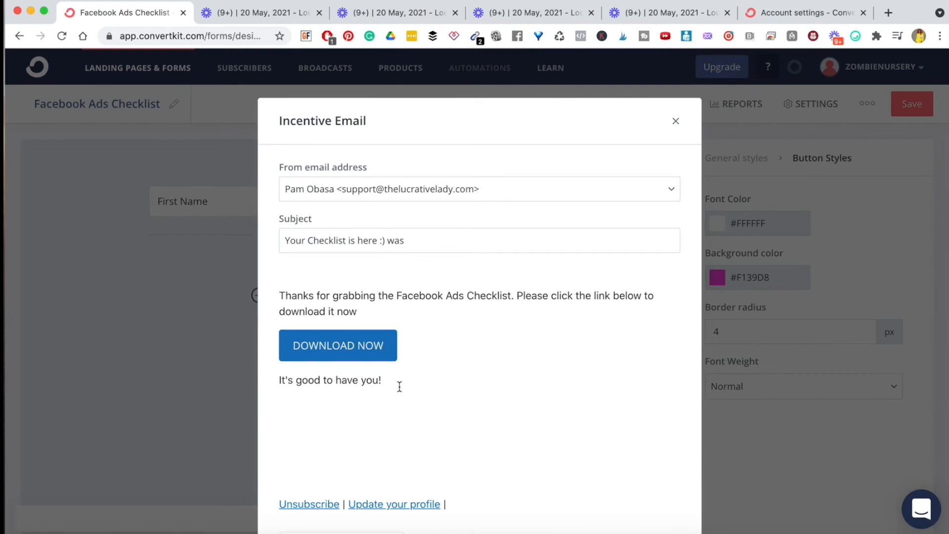
Sign the email with the sender's first name and ":)", and delete the stray "was" from the subject
{"action": "left_click", "coordinate": [306, 397]}
{"action": "key", "text": "Return"}
{"action": "type", "text": "Pam :)"}
{"action": "double_click", "coordinate": [395, 240]}
{"action": "key", "text": "BackSpace"}
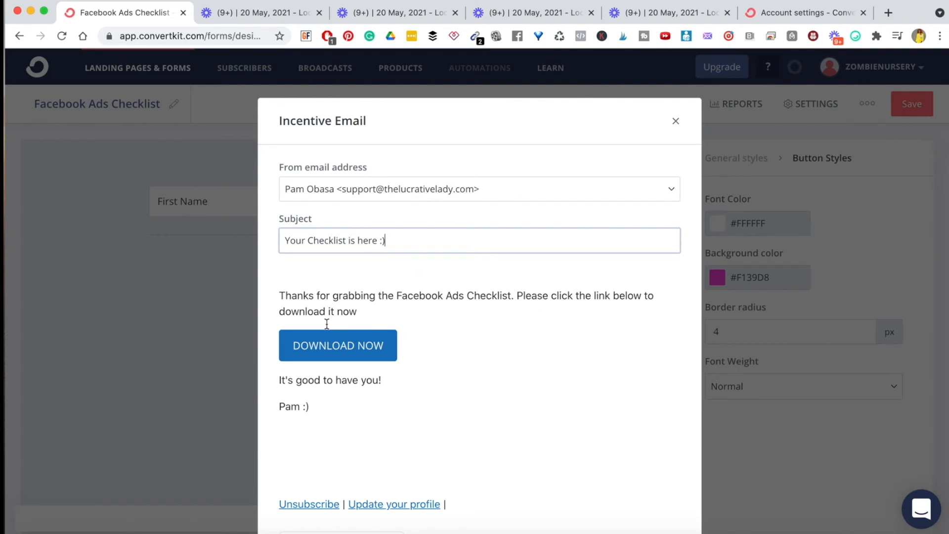
Check the incentive email's wording from top to bottom and save its contents
{"action": "triple_click", "coordinate": [331, 301]}
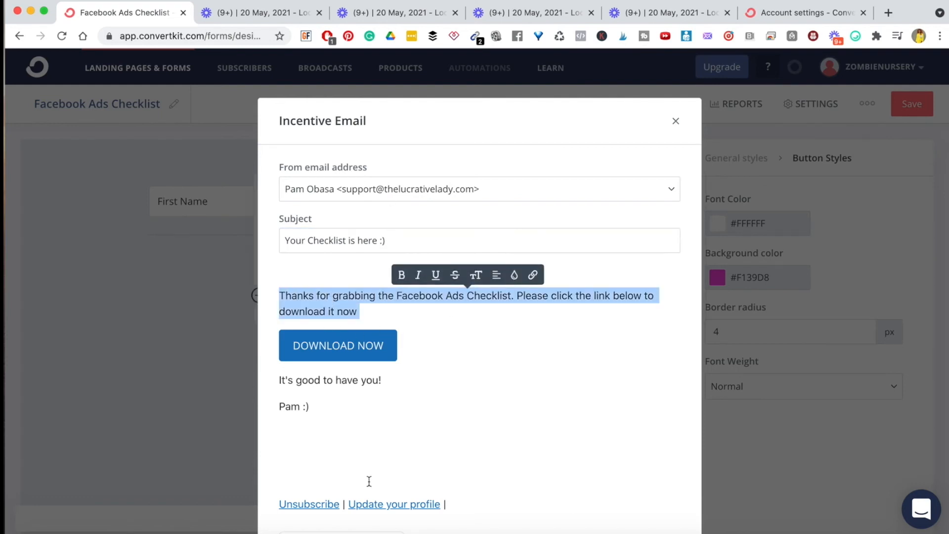
{"action": "left_click", "coordinate": [369, 315]}
{"action": "scroll", "coordinate": [466, 437], "scroll_direction": "down", "scroll_amount": 5}
{"action": "scroll", "coordinate": [466, 437], "scroll_direction": "up", "scroll_amount": 5}
{"action": "scroll", "coordinate": [466, 437], "scroll_direction": "down", "scroll_amount": 5}
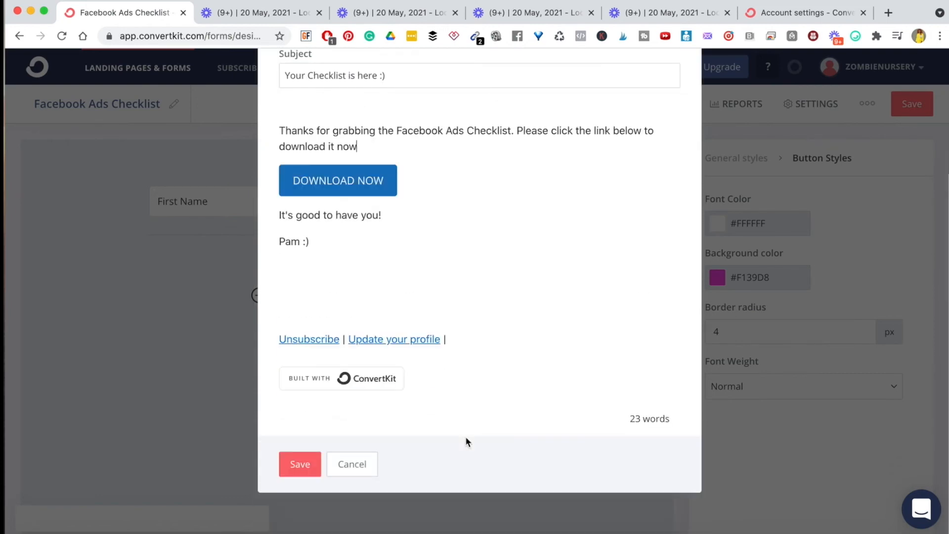
{"action": "left_click", "coordinate": [298, 470]}
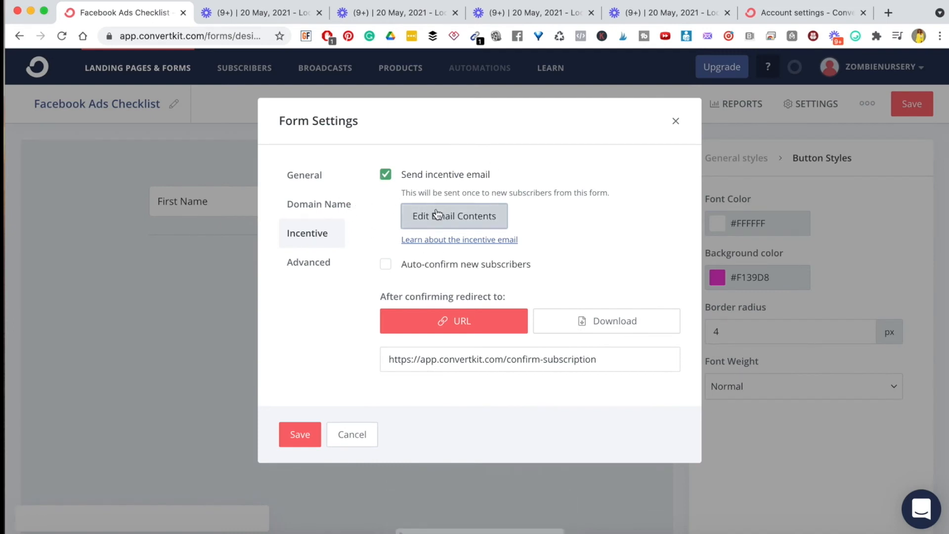
{"action": "triple_click", "coordinate": [402, 298]}
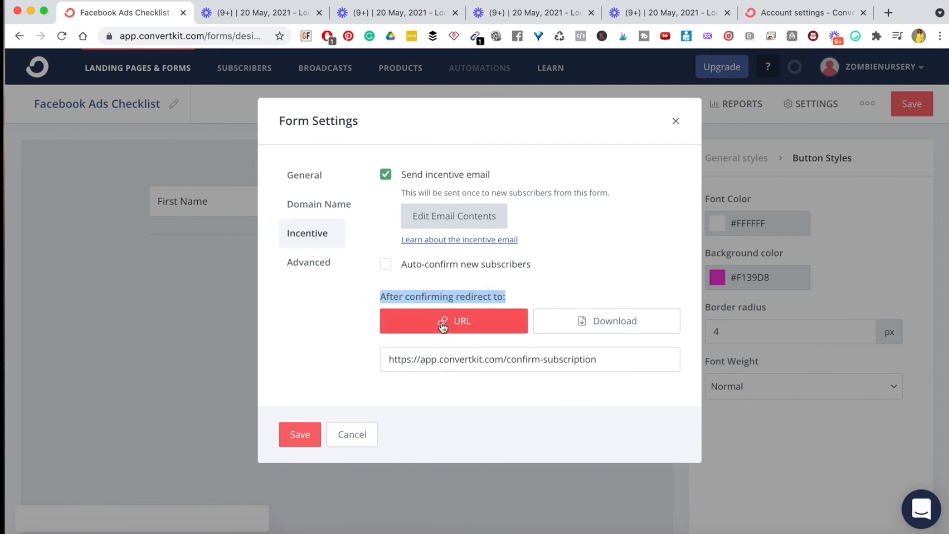
Set the post-confirmation redirect to a file download, choose the 'STORIES THAT CONVE...2020.pdf' file, and save the form settings
{"action": "left_click", "coordinate": [447, 368]}
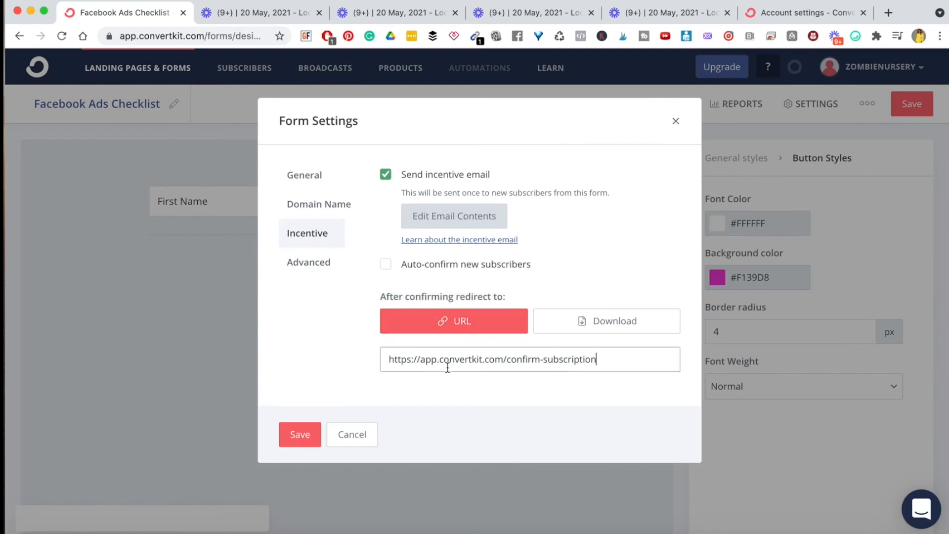
{"action": "triple_click", "coordinate": [447, 367]}
{"action": "left_click", "coordinate": [447, 368]}
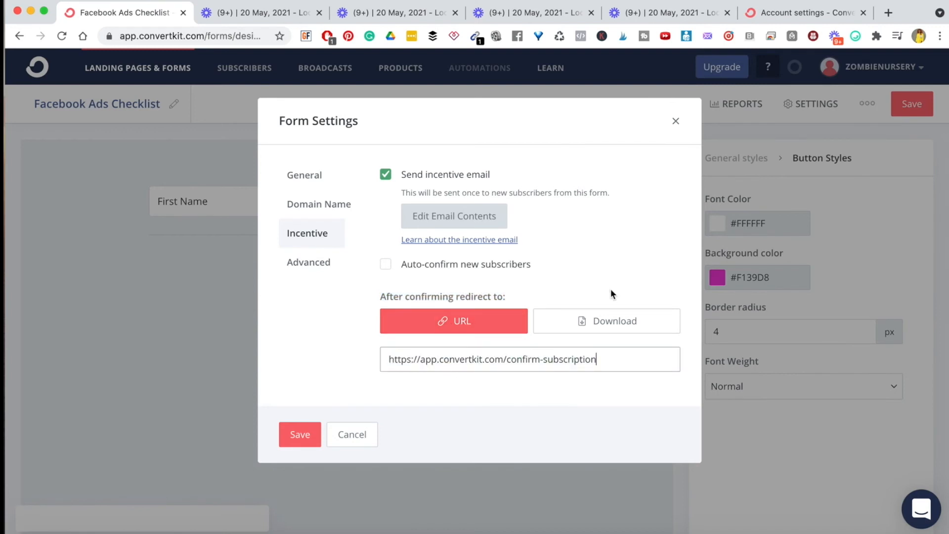
{"action": "left_click", "coordinate": [607, 323]}
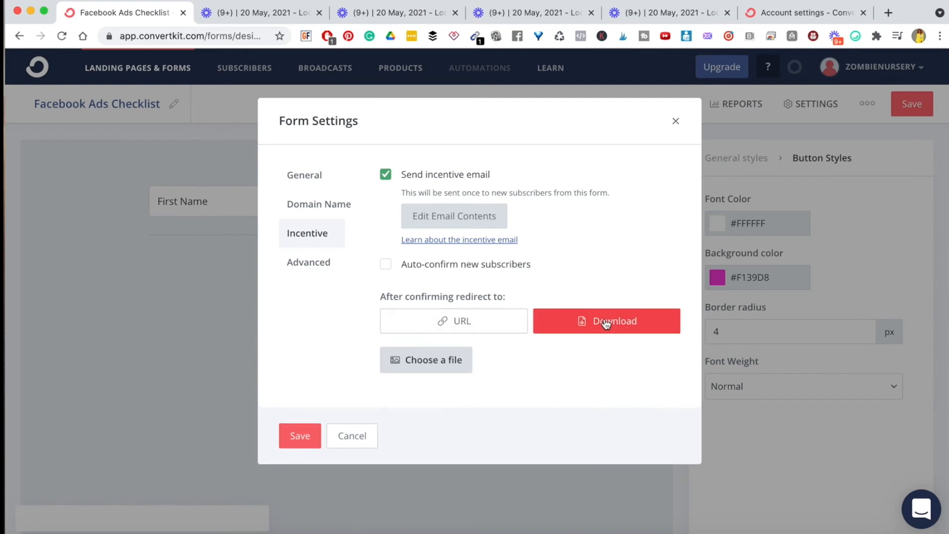
{"action": "left_click", "coordinate": [435, 365]}
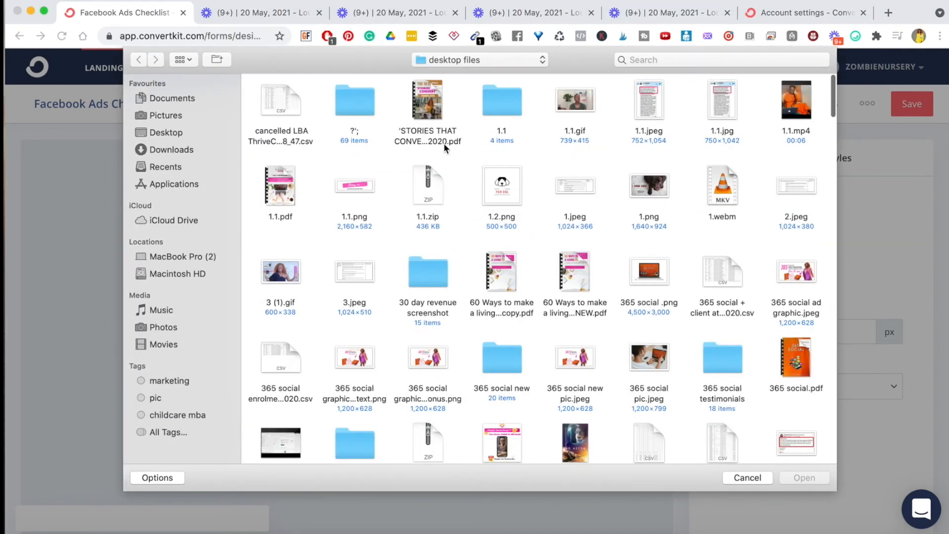
{"action": "left_click", "coordinate": [431, 128]}
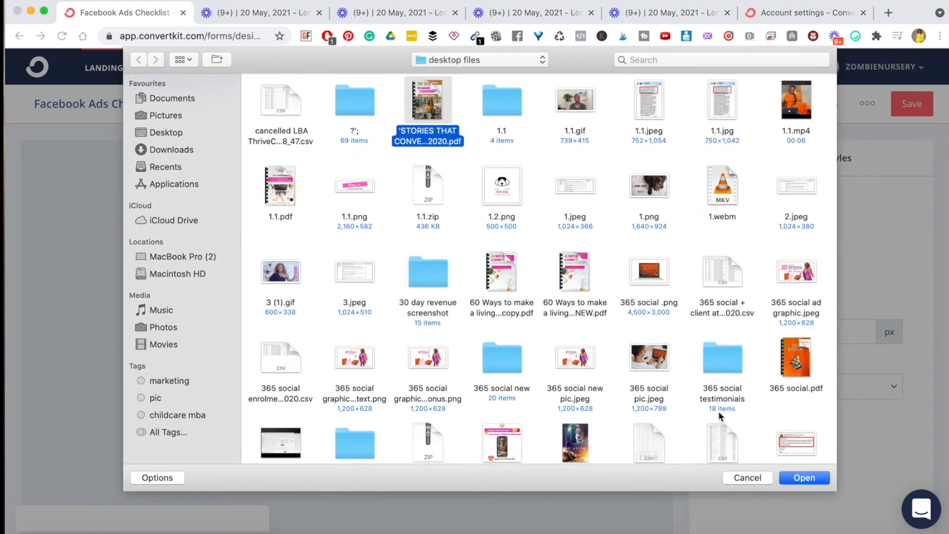
{"action": "left_click", "coordinate": [804, 478]}
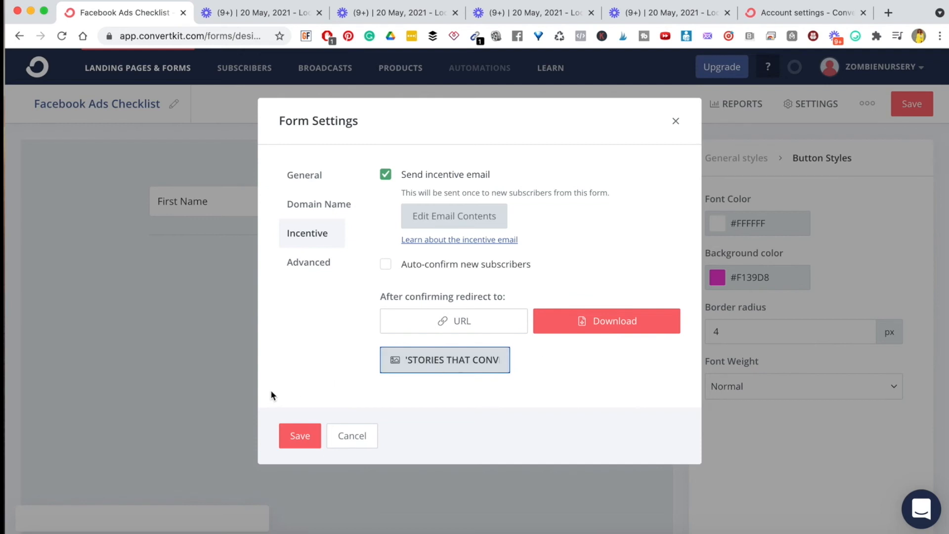
{"action": "left_click", "coordinate": [295, 437]}
In the advanced form settings, try custom content for already subscribed visitors, return to "Continue to show the form", and save
{"action": "left_click", "coordinate": [817, 105]}
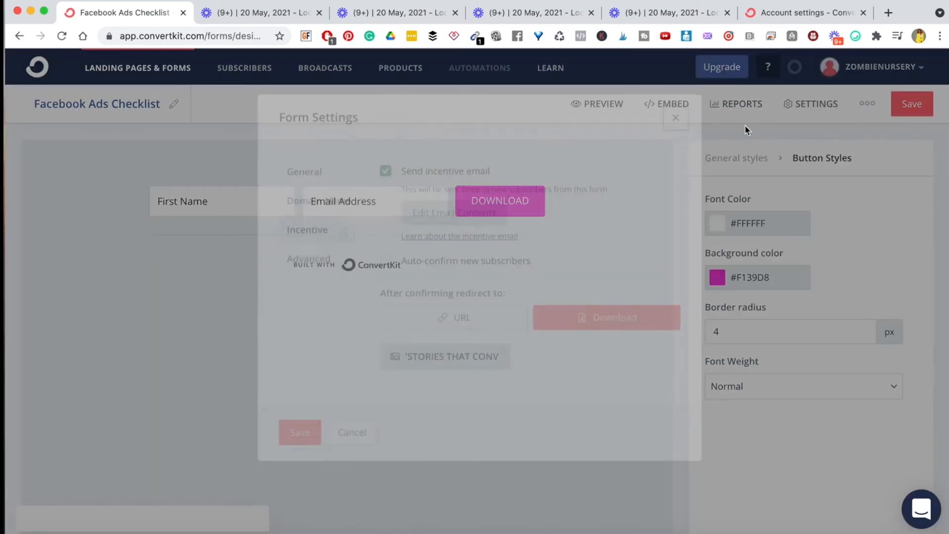
{"action": "left_click", "coordinate": [303, 268]}
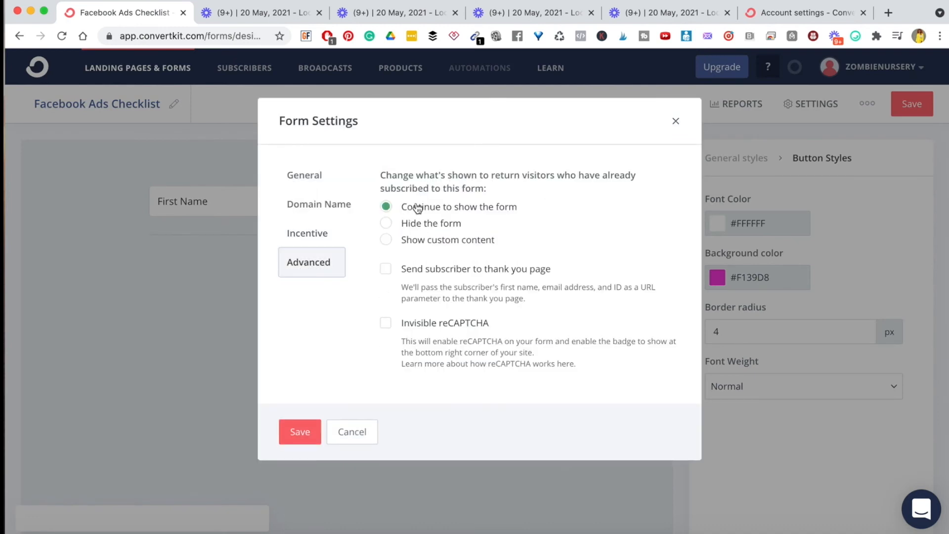
{"action": "triple_click", "coordinate": [408, 185]}
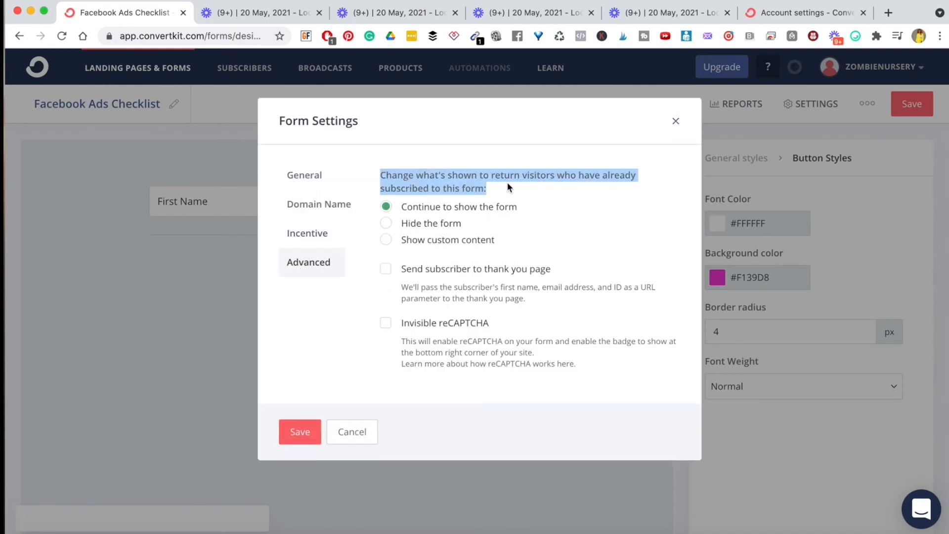
{"action": "left_click", "coordinate": [433, 188]}
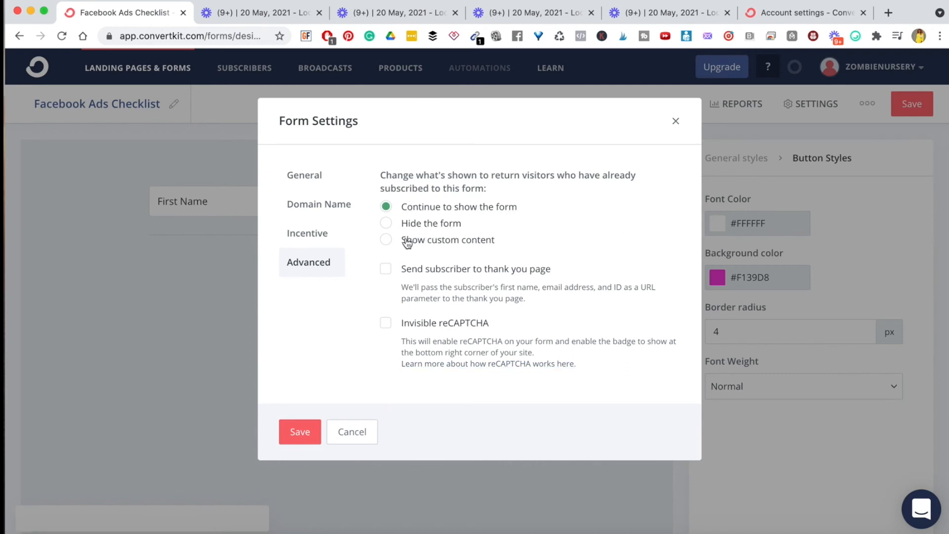
{"action": "left_click", "coordinate": [387, 240]}
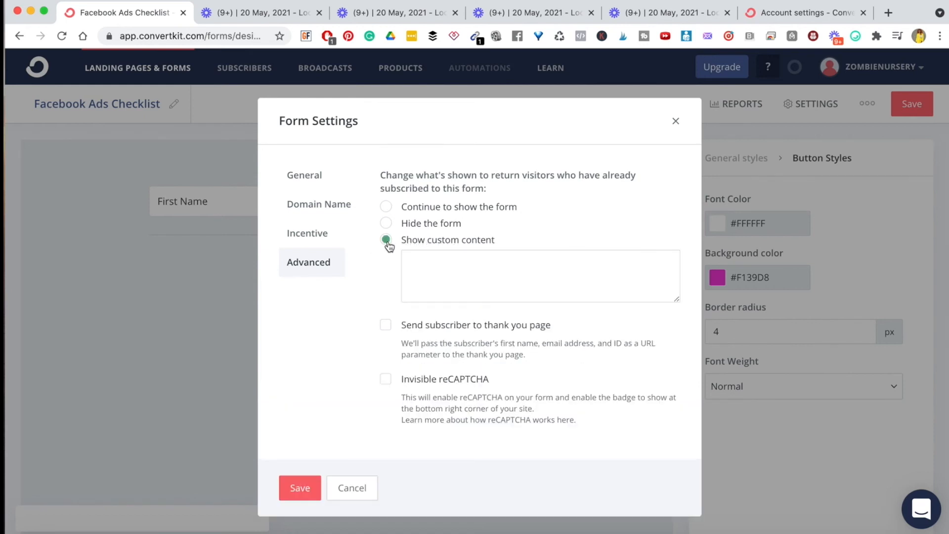
{"action": "left_click", "coordinate": [386, 207]}
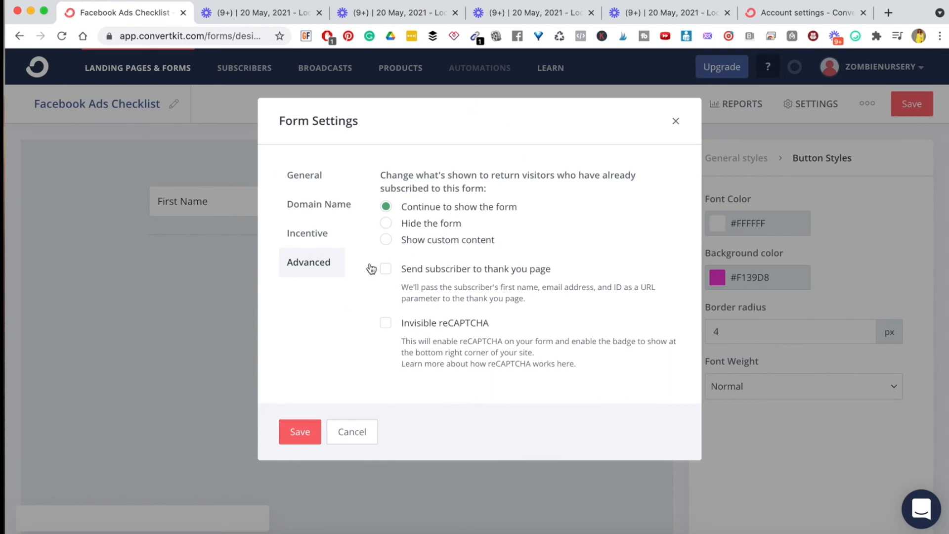
{"action": "left_click", "coordinate": [300, 433]}
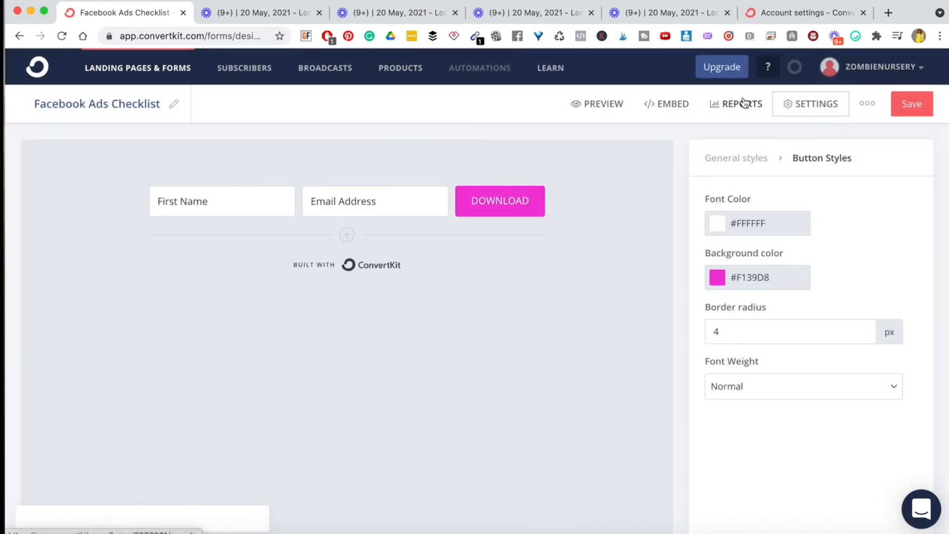
Preview the opt-in form, and examine its JavaScript, HTML, share, WordPress and Unbounce embed options
{"action": "left_click", "coordinate": [597, 105]}
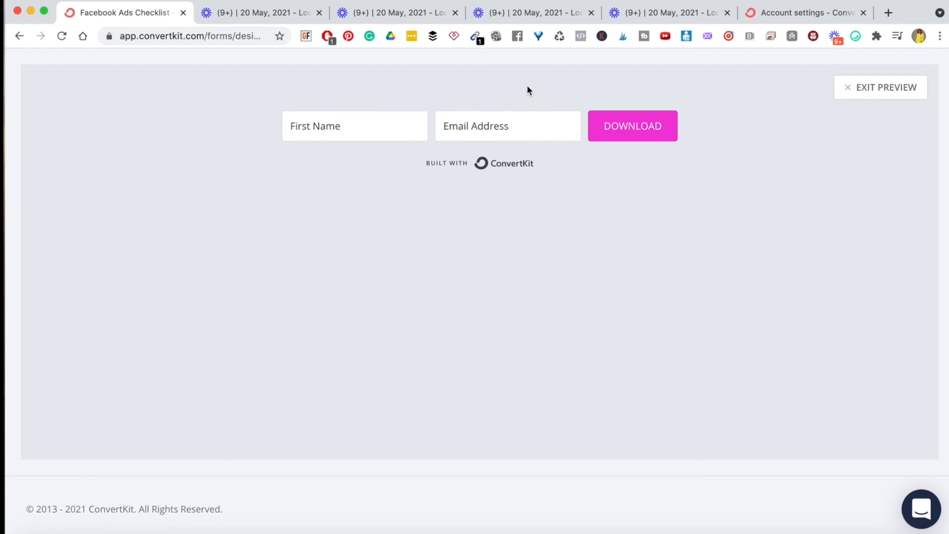
{"action": "left_click", "coordinate": [860, 88]}
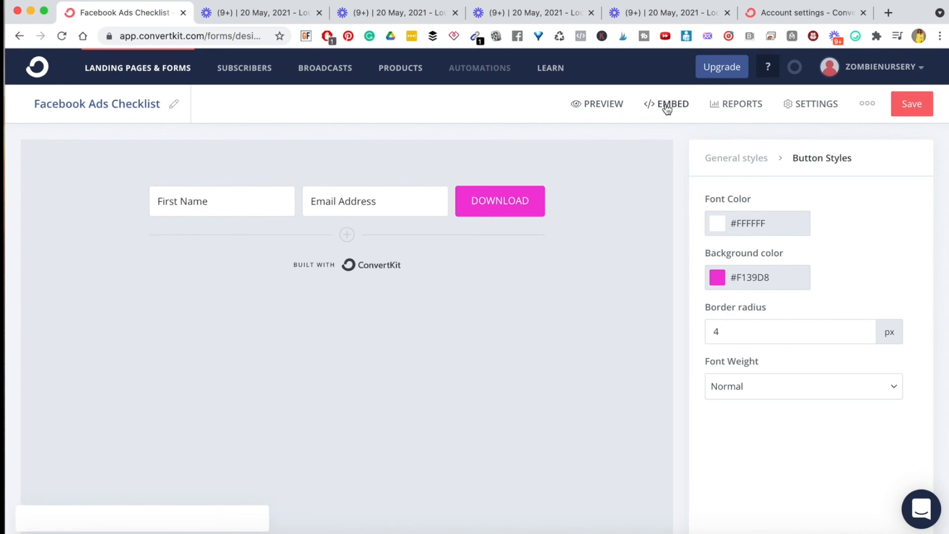
{"action": "left_click", "coordinate": [667, 105]}
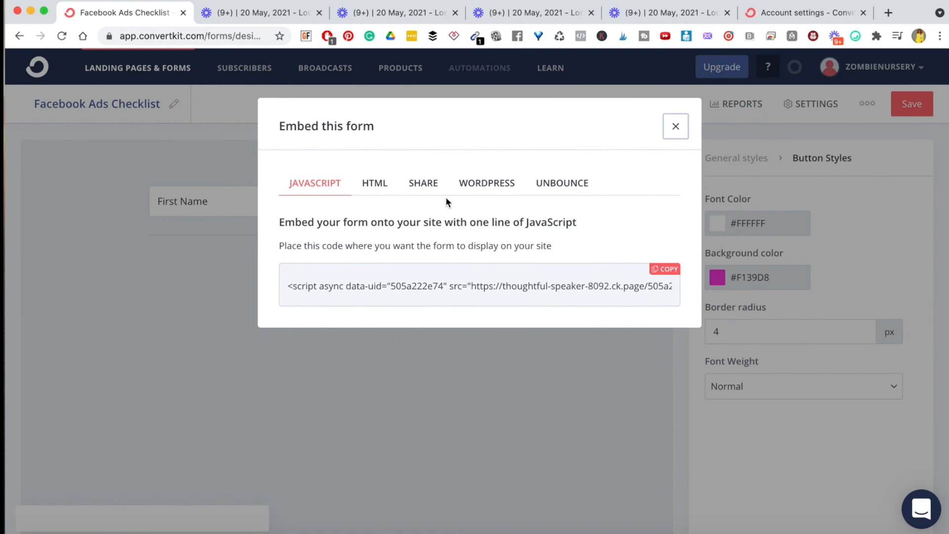
{"action": "left_click", "coordinate": [373, 197]}
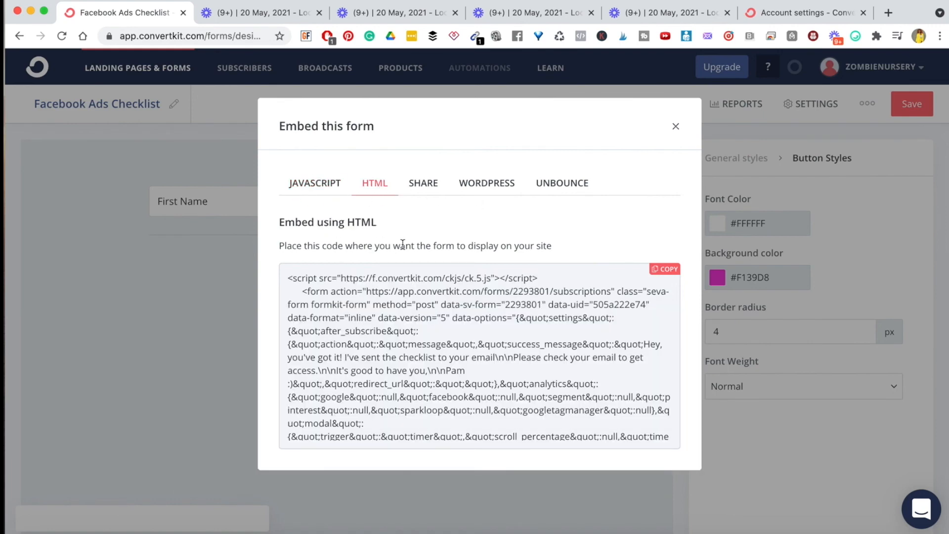
{"action": "left_click", "coordinate": [424, 187]}
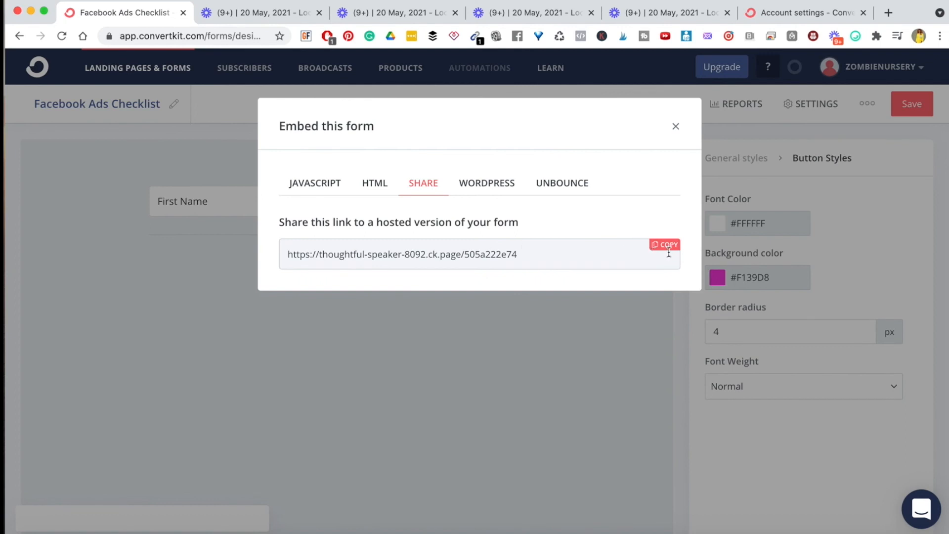
{"action": "left_click", "coordinate": [493, 184]}
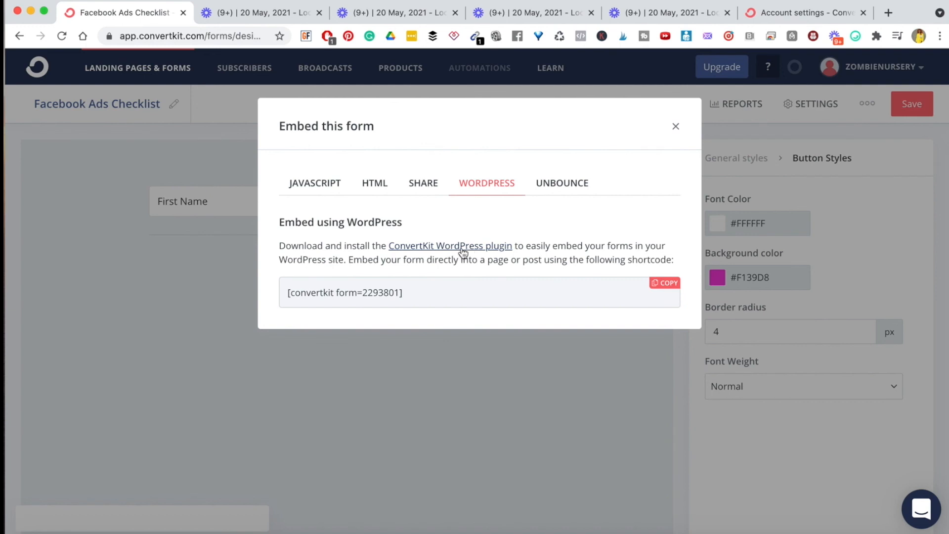
{"action": "left_click", "coordinate": [554, 187]}
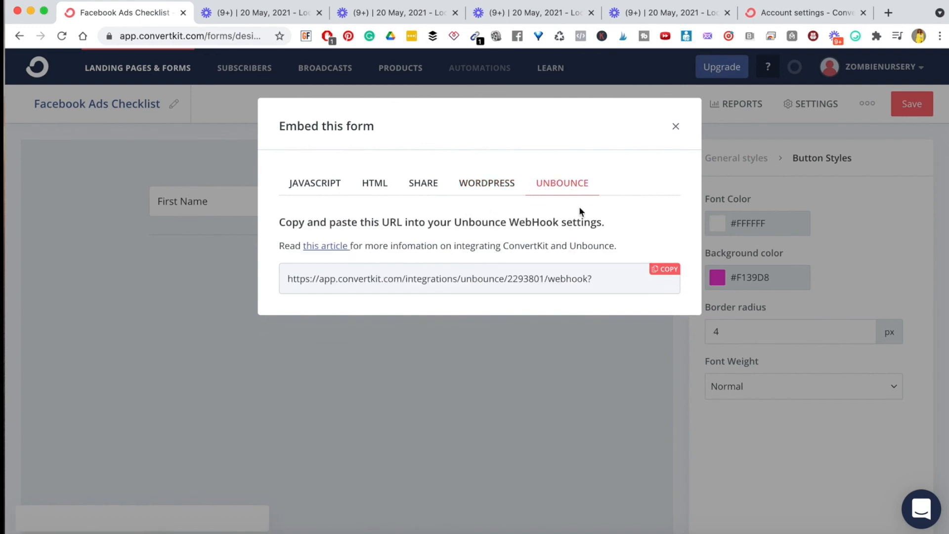
{"action": "left_click", "coordinate": [493, 190]}
{"action": "left_click", "coordinate": [423, 183]}
{"action": "left_click", "coordinate": [372, 185]}
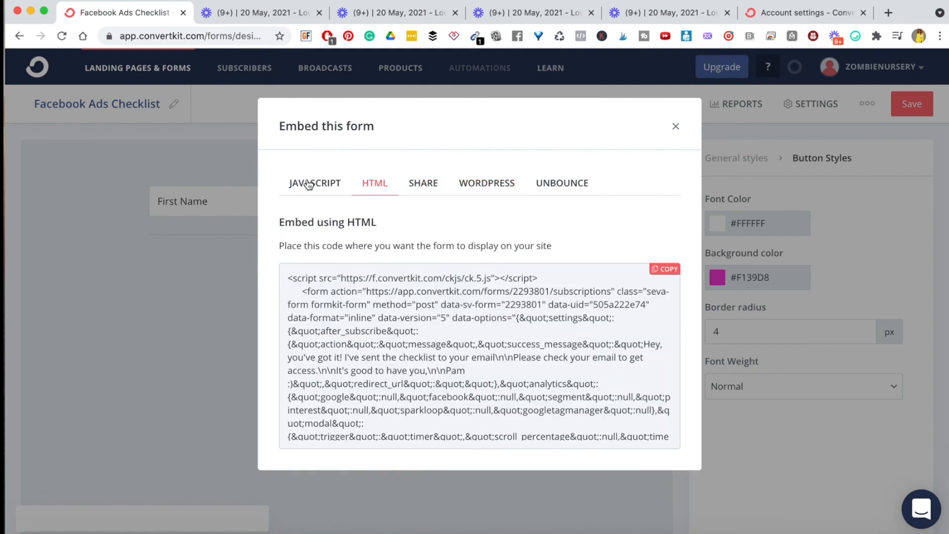
{"action": "left_click", "coordinate": [308, 185]}
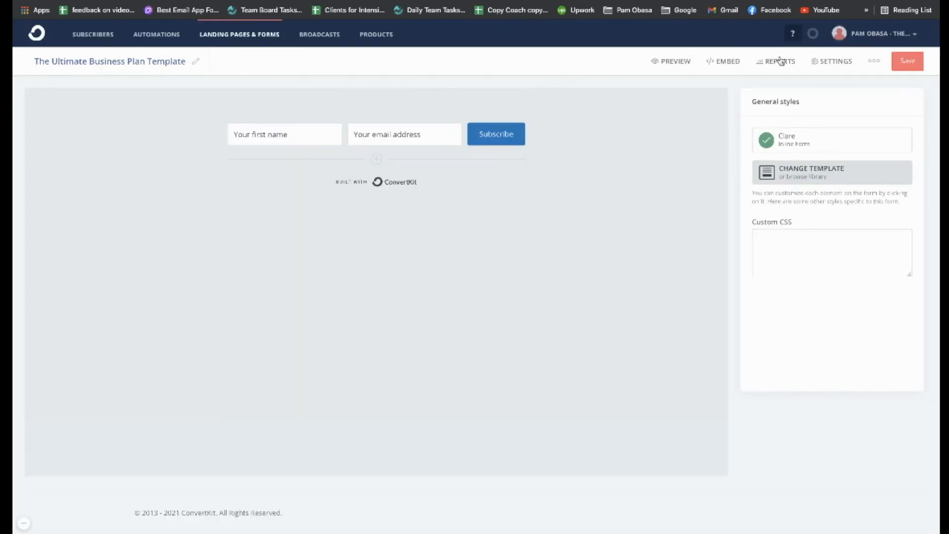
Copy the WordPress embed shortcode of The Ultimate Business Plan Template form
{"action": "left_click", "coordinate": [727, 63]}
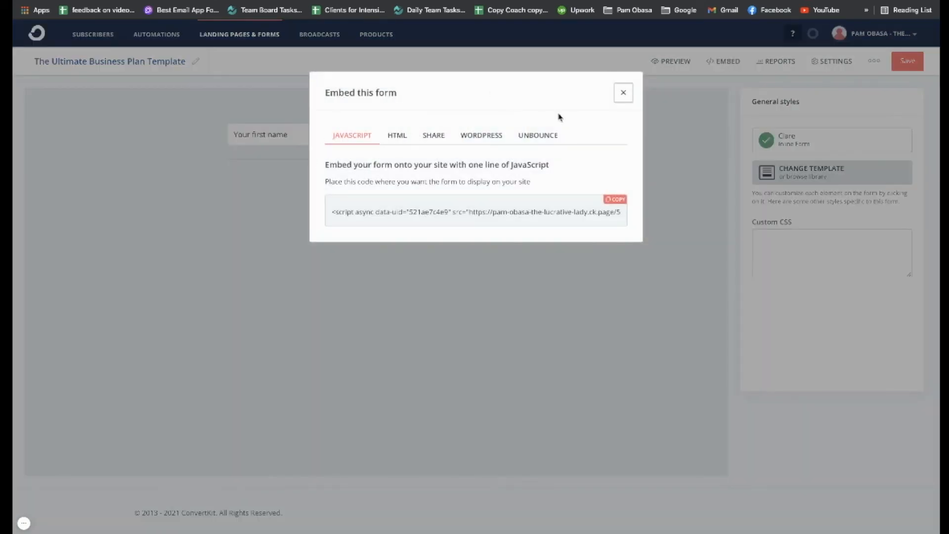
{"action": "left_click", "coordinate": [482, 138]}
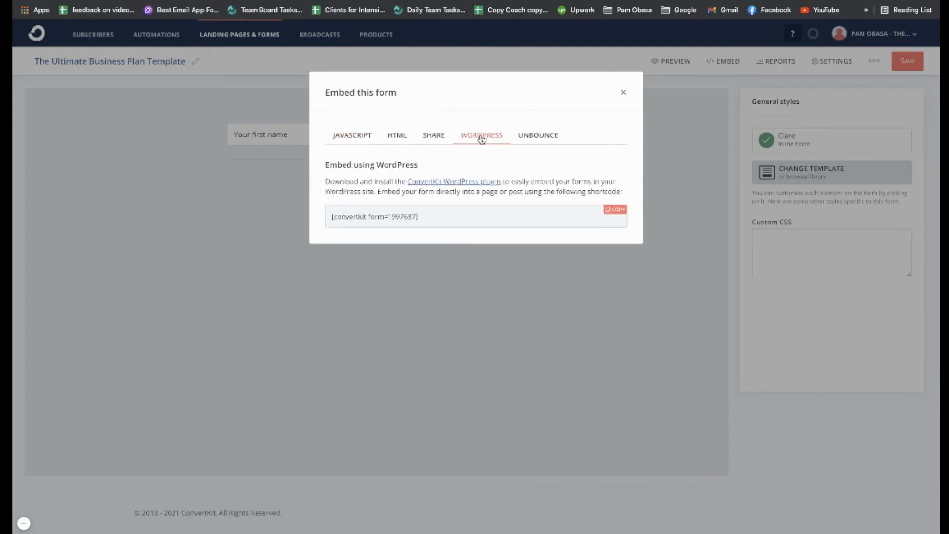
{"action": "left_click", "coordinate": [618, 212]}
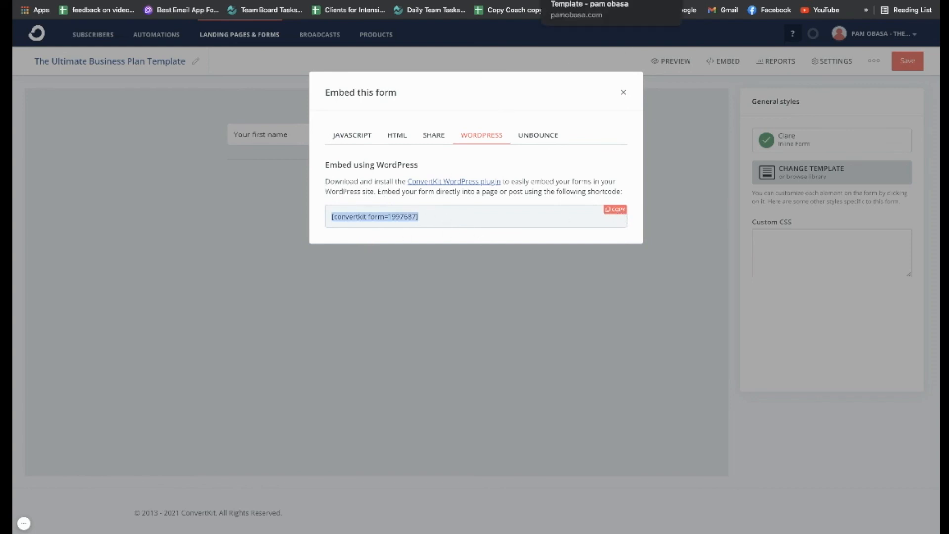
Switch to the WordPress page editor and insert a single-column row containing a Code module below the Ultimate Business Plan Template heading
{"action": "left_click", "coordinate": [568, 0]}
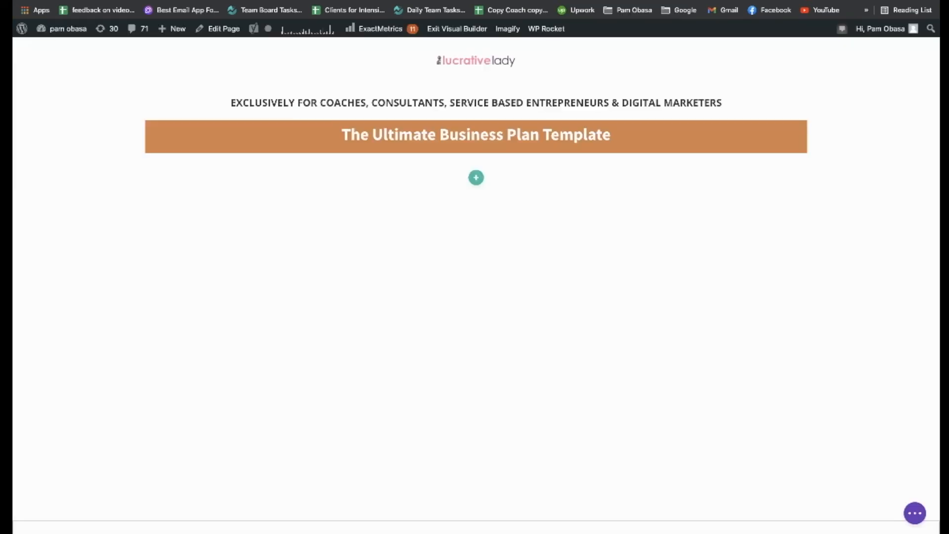
{"action": "left_click", "coordinate": [477, 178]}
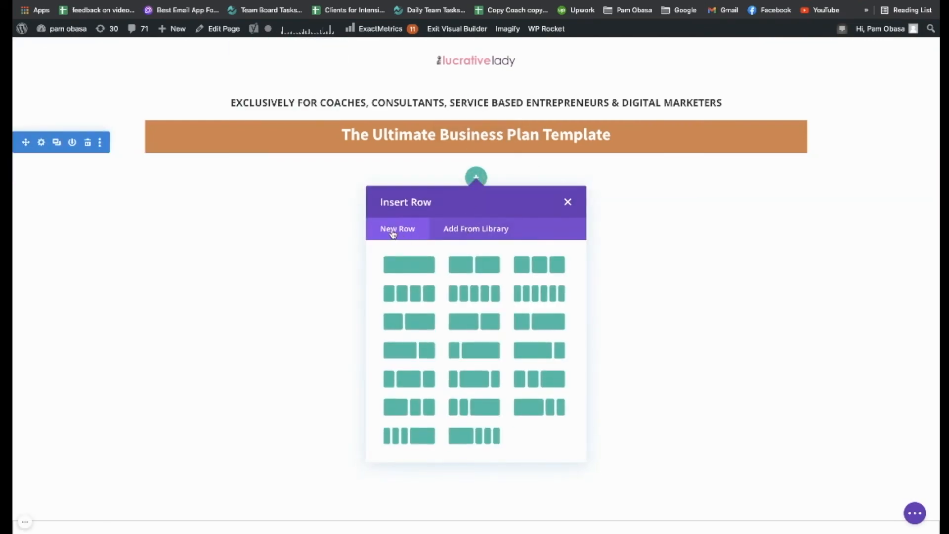
{"action": "left_click", "coordinate": [397, 267]}
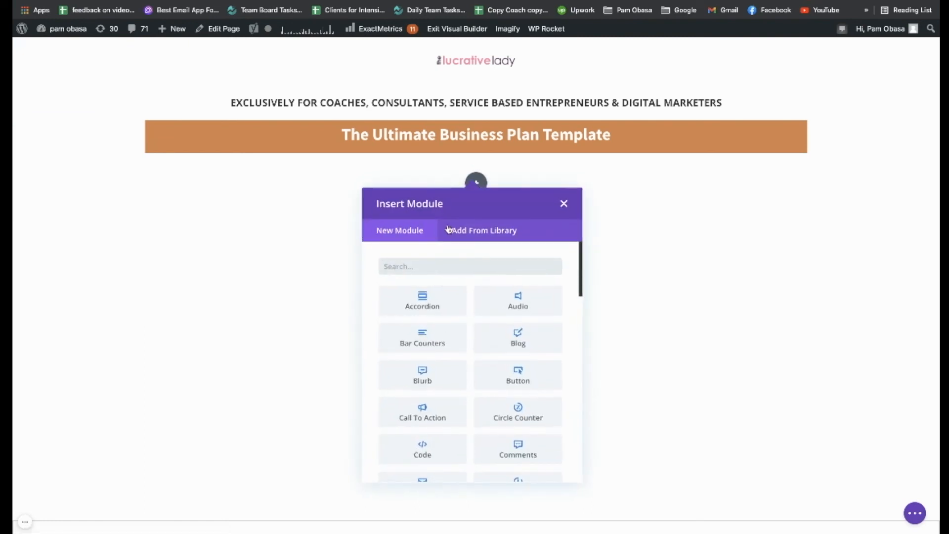
{"action": "left_click", "coordinate": [404, 266]}
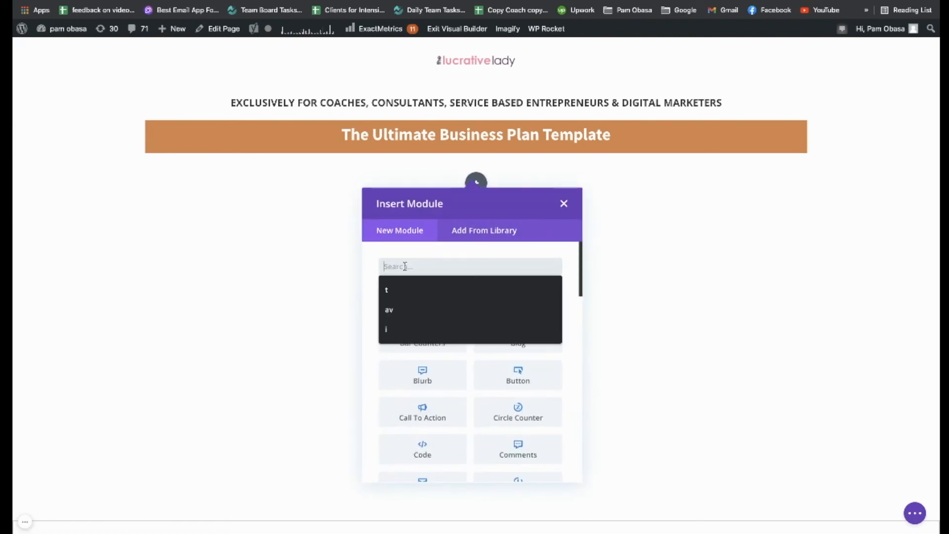
{"action": "type", "text": "code"}
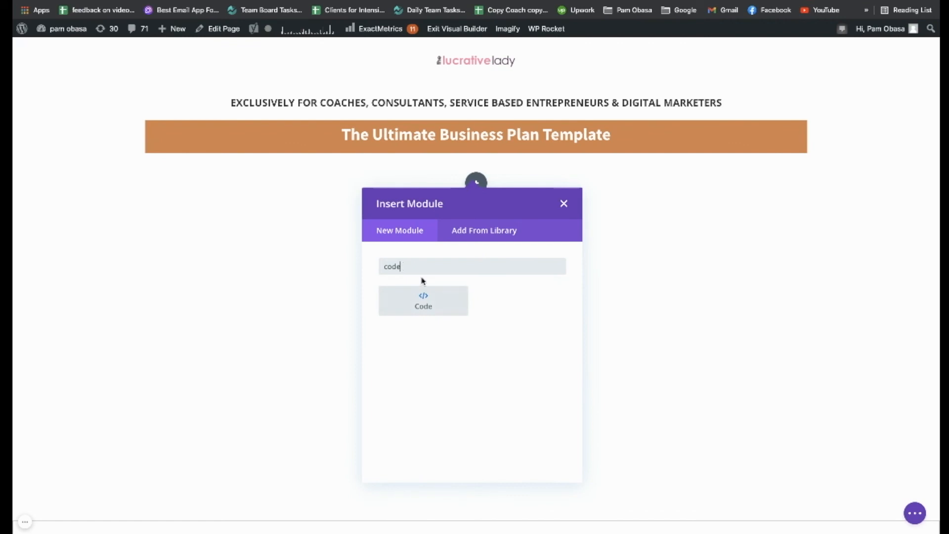
{"action": "left_click", "coordinate": [424, 302]}
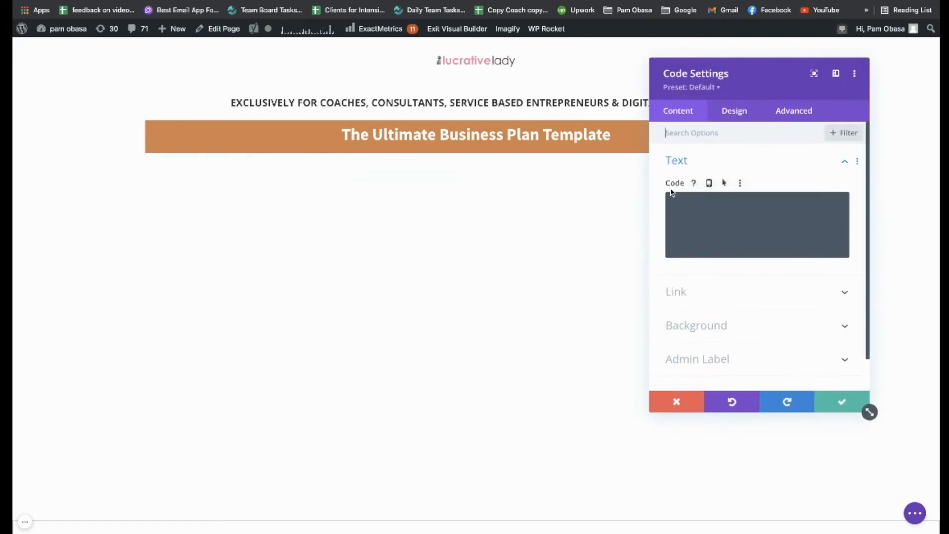
Paste the shortcode [convertkit form=1997687] into the Code module, apply its settings, and open the page's save options
{"action": "left_click", "coordinate": [683, 204]}
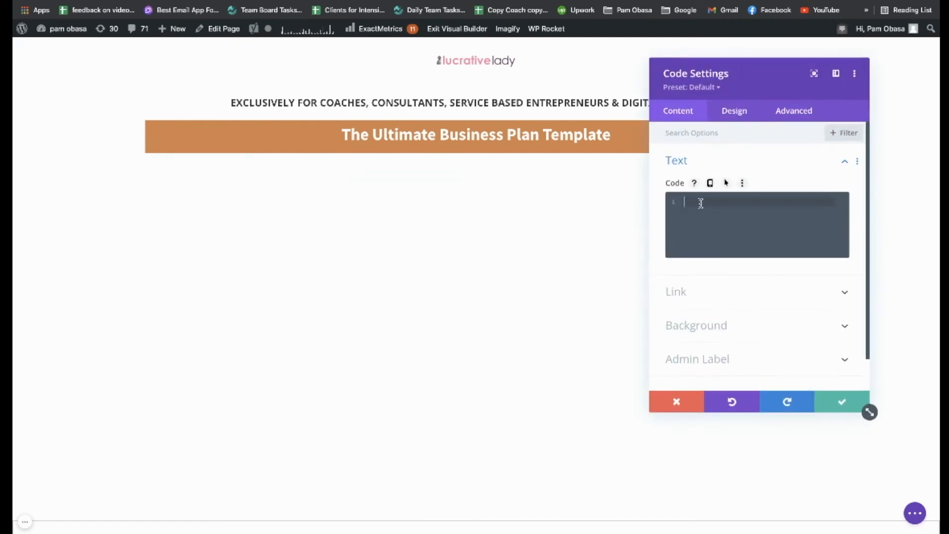
{"action": "key", "text": "ctrl+v"}
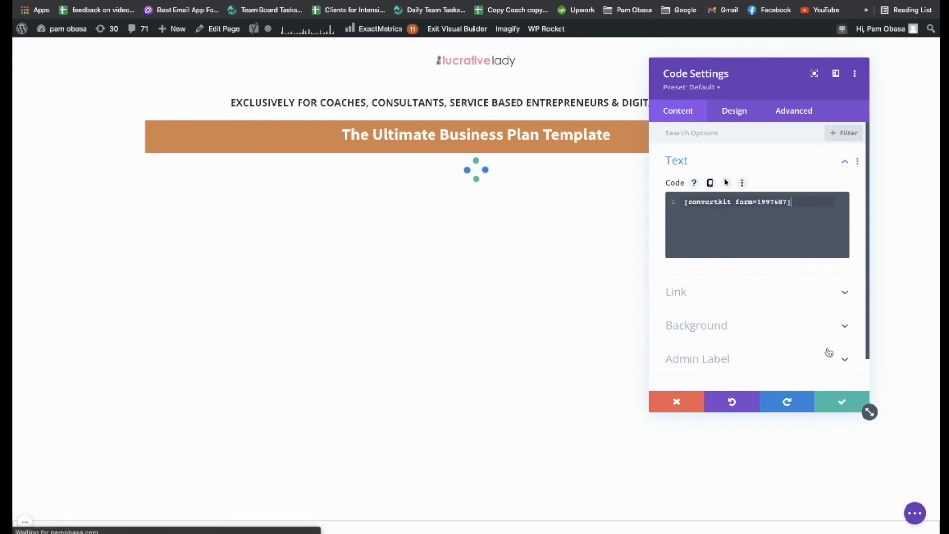
{"action": "left_click", "coordinate": [840, 404]}
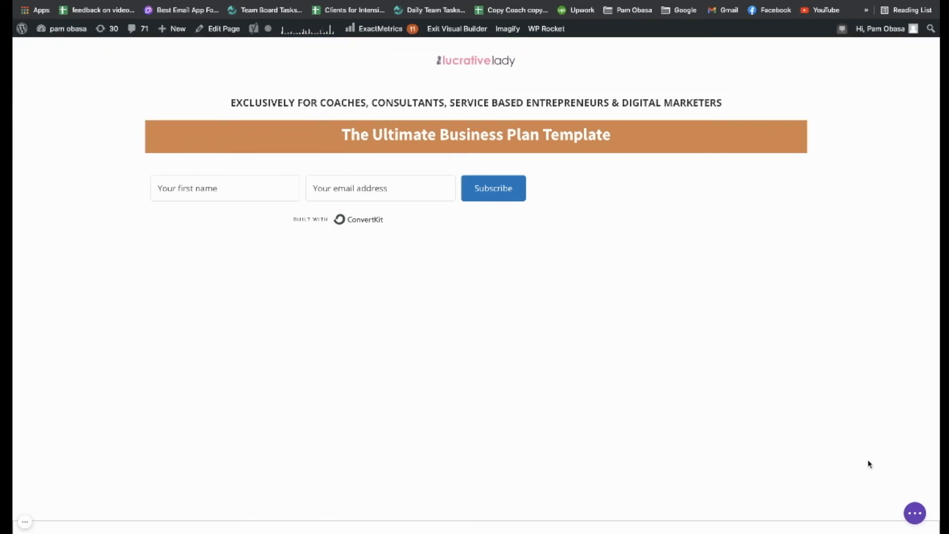
{"action": "left_click", "coordinate": [918, 514]}
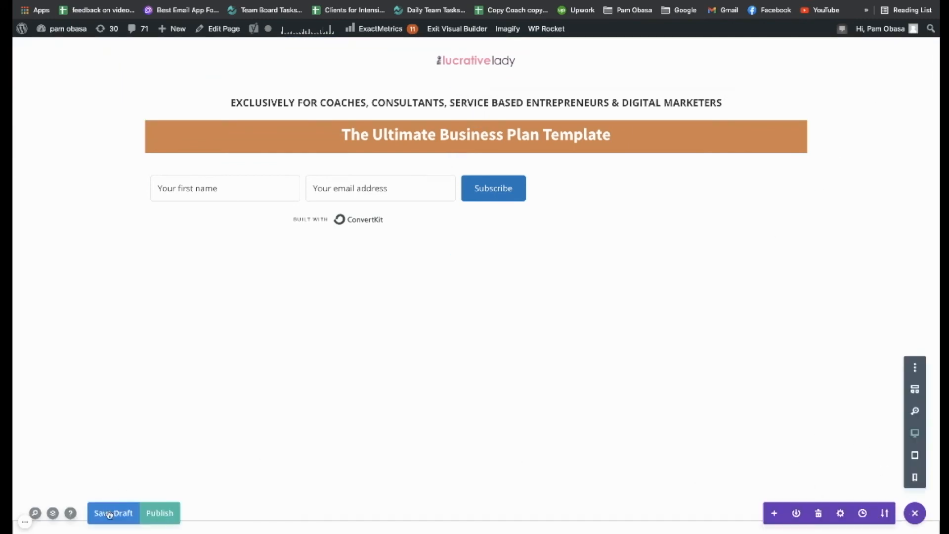